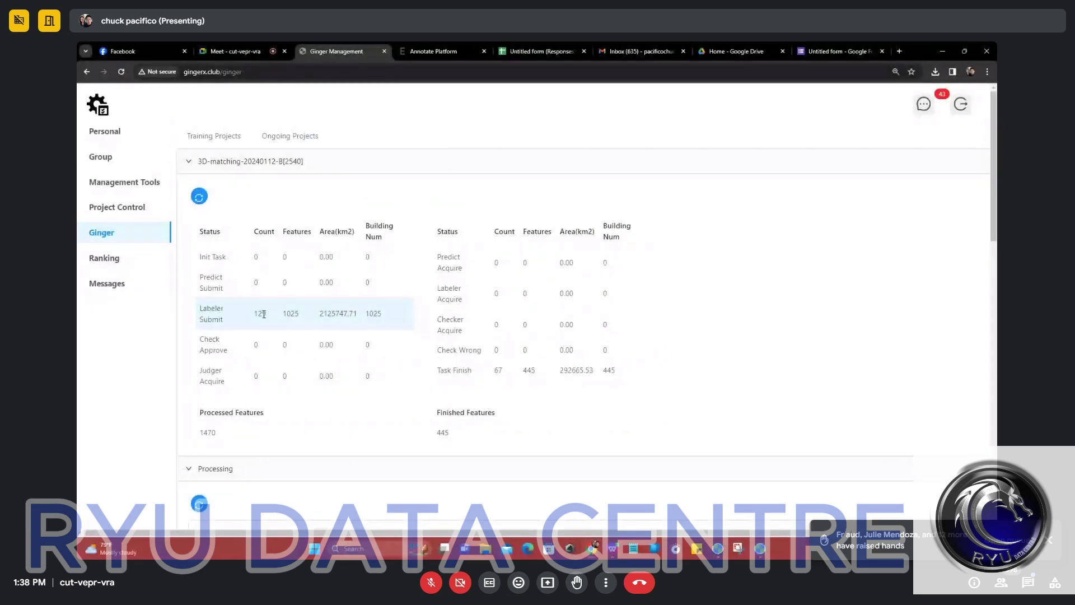
{"action": "mouse_move", "coordinate": [290, 136]}
{"action": "left_click", "coordinate": [268, 185]}
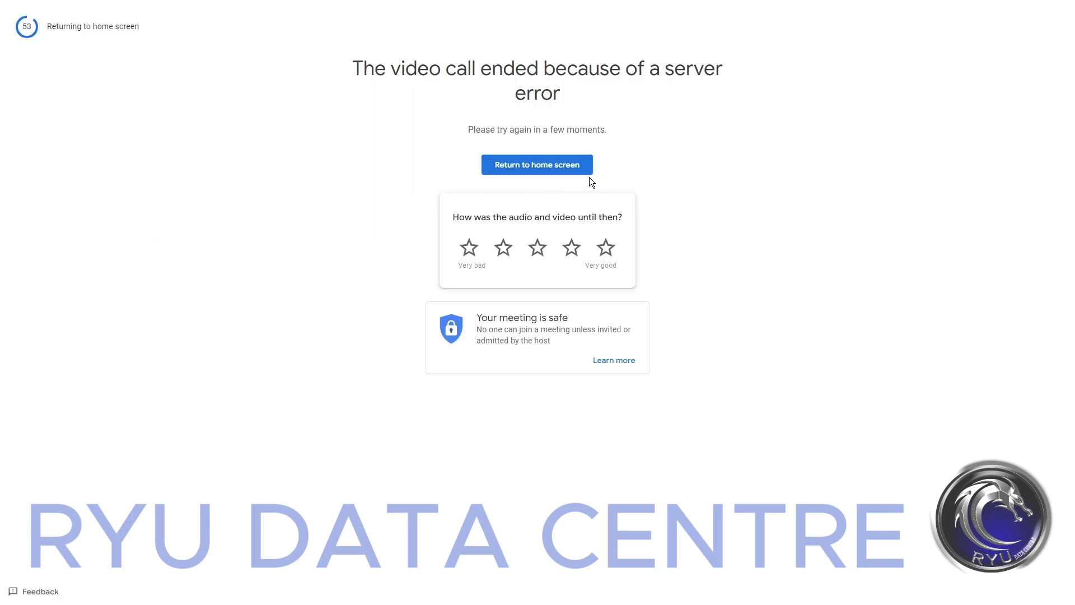
Leave the ended-call page, get back into the cut-vepr-vra meeting and display the browser in full screen.
{"action": "left_click", "coordinate": [575, 171]}
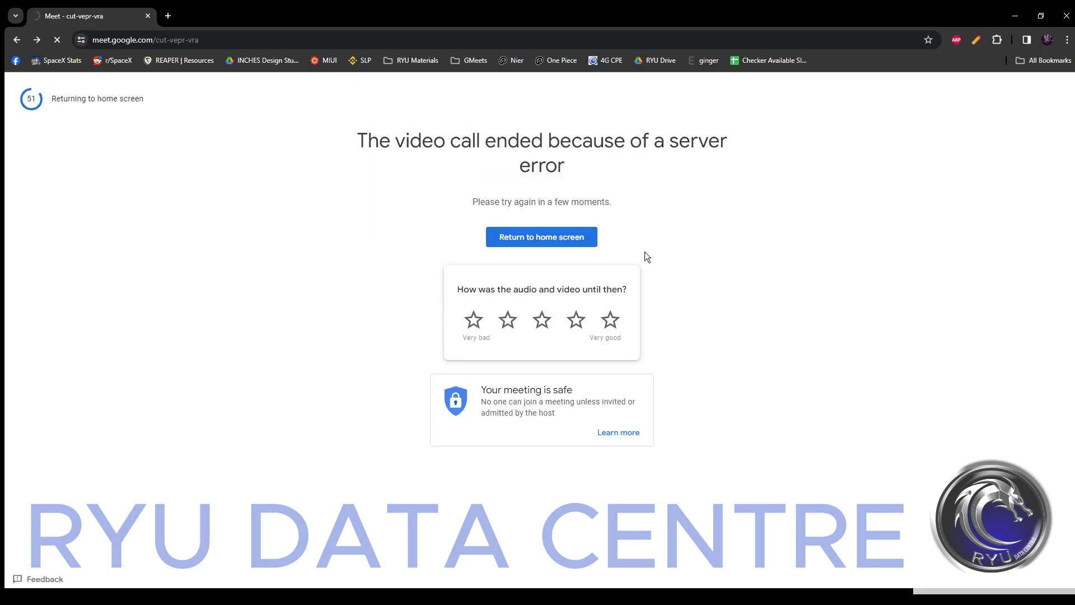
{"action": "left_click", "coordinate": [589, 244]}
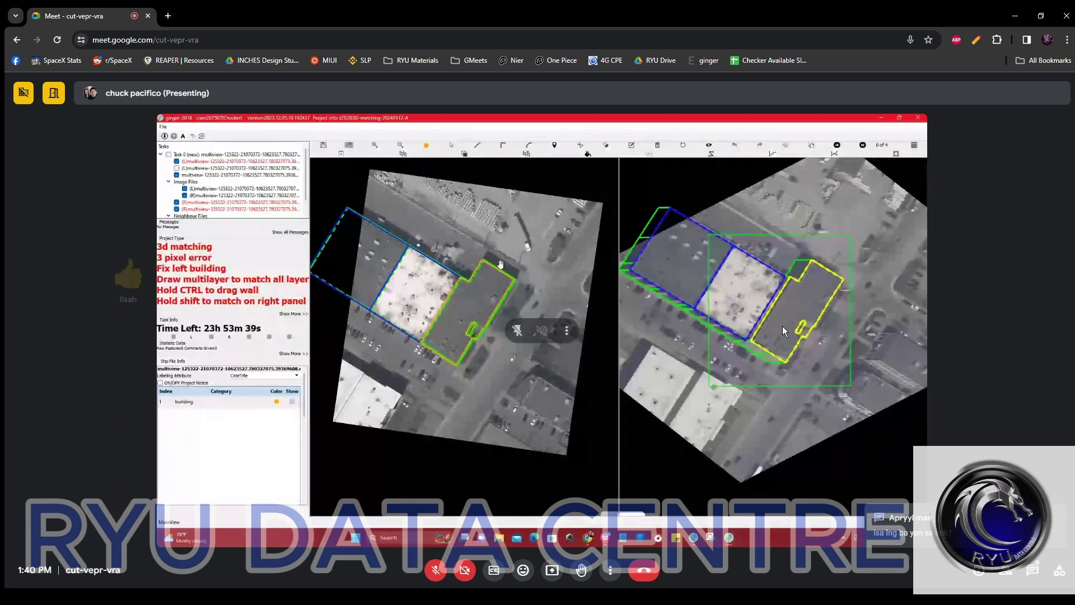
{"action": "key", "text": "F11"}
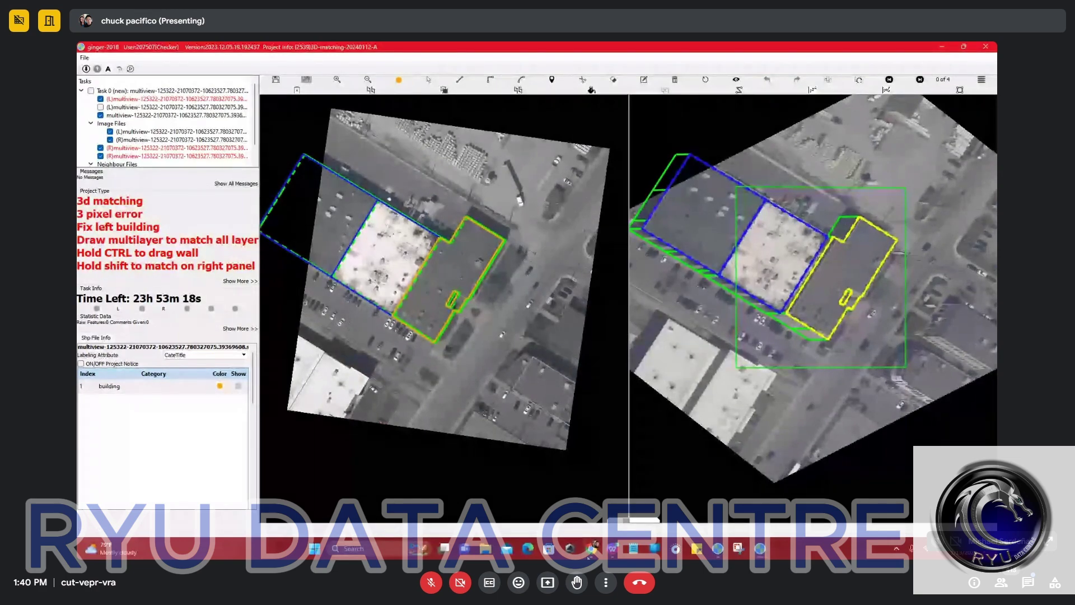
Bring up the Google Meet window to check the in-call messages, and return to the ginger annotation program.
{"action": "left_click", "coordinate": [591, 549]}
{"action": "left_click", "coordinate": [571, 515]}
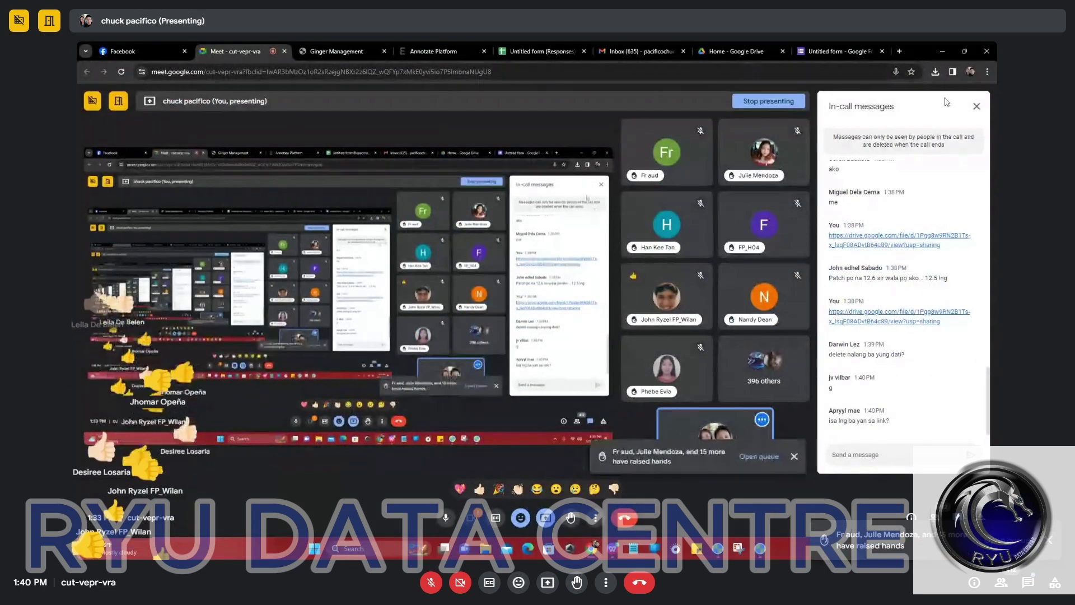
{"action": "left_click", "coordinate": [943, 53]}
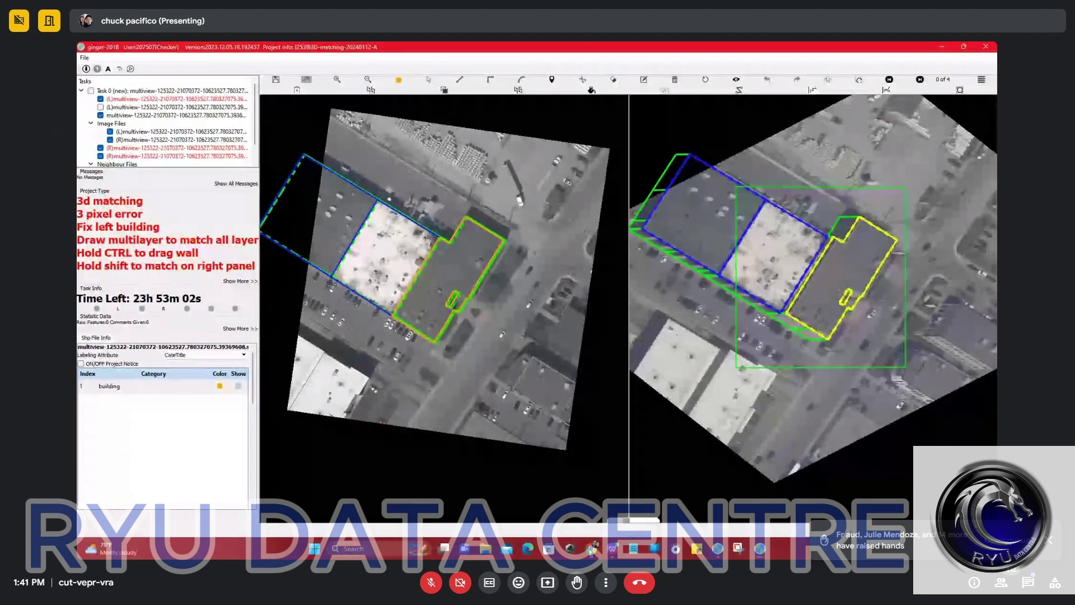
Switch to the Annotate Platform page in the browser and show the Annotate Control list of ongoing projects.
{"action": "left_click", "coordinate": [593, 551]}
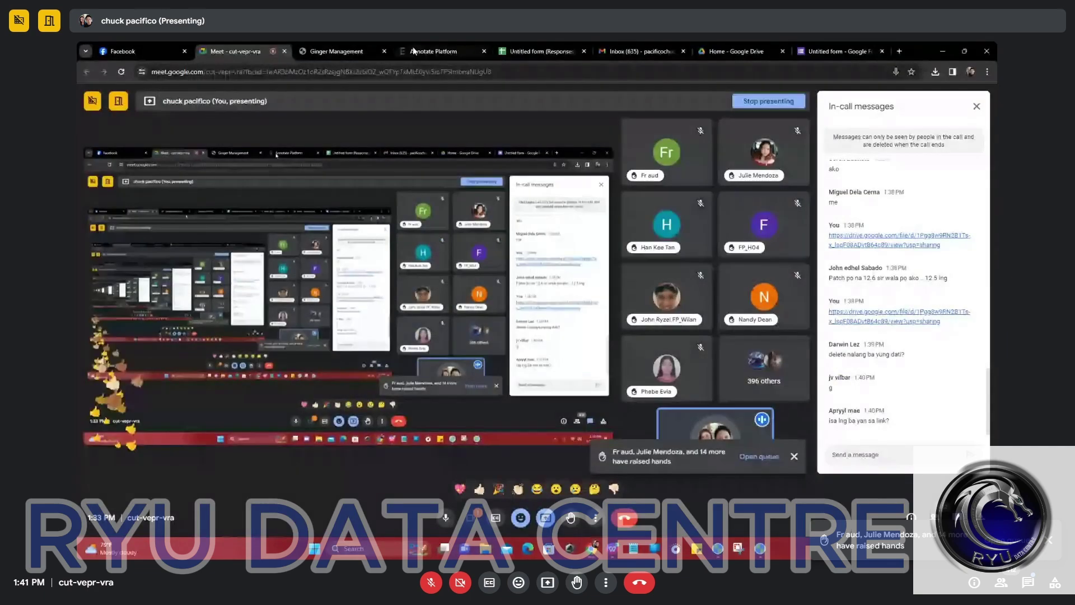
{"action": "left_click", "coordinate": [433, 51]}
{"action": "left_click", "coordinate": [241, 159]}
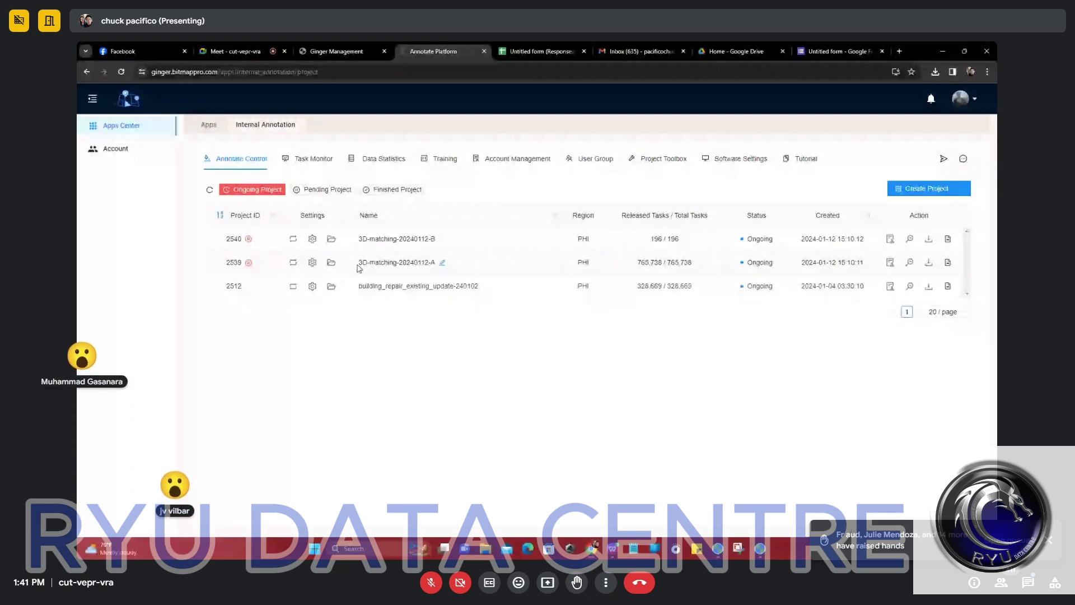
Open the settings of project 3D-matching-20240112-A and change the pixel error line of its banner to 10.
{"action": "left_click", "coordinate": [358, 264]}
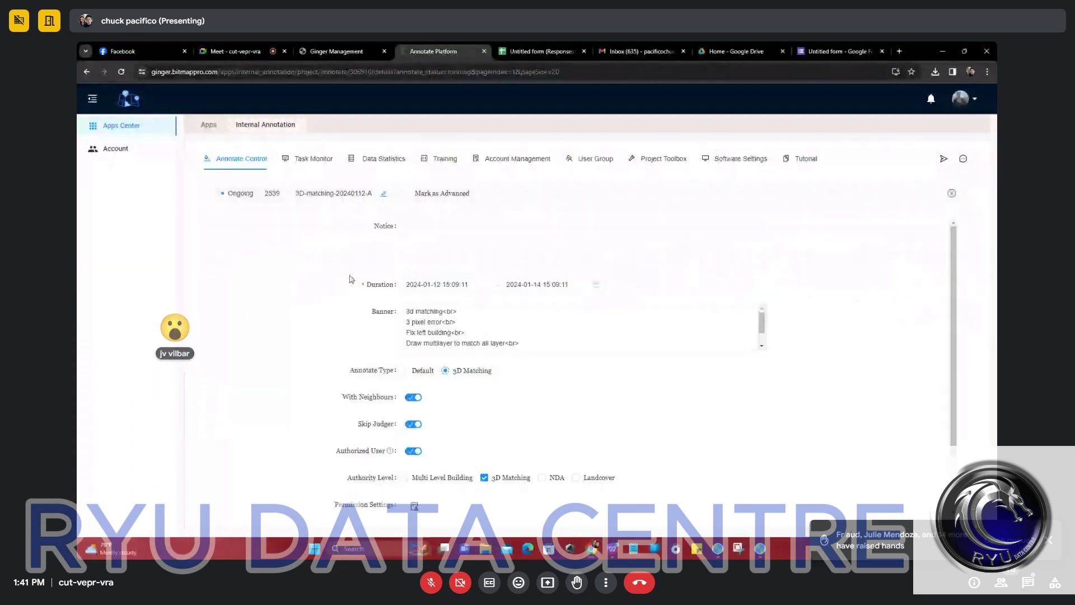
{"action": "left_click", "coordinate": [428, 323]}
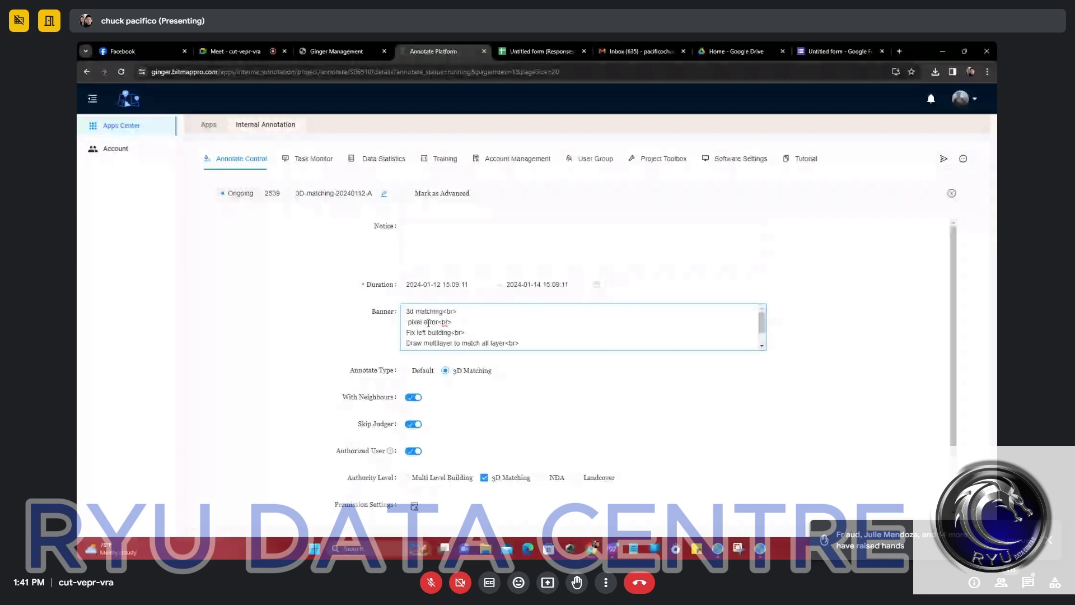
{"action": "type", "text": "10"}
{"action": "left_click", "coordinate": [856, 306]}
{"action": "scroll", "coordinate": [856, 306], "scroll_direction": "down", "scroll_amount": 2}
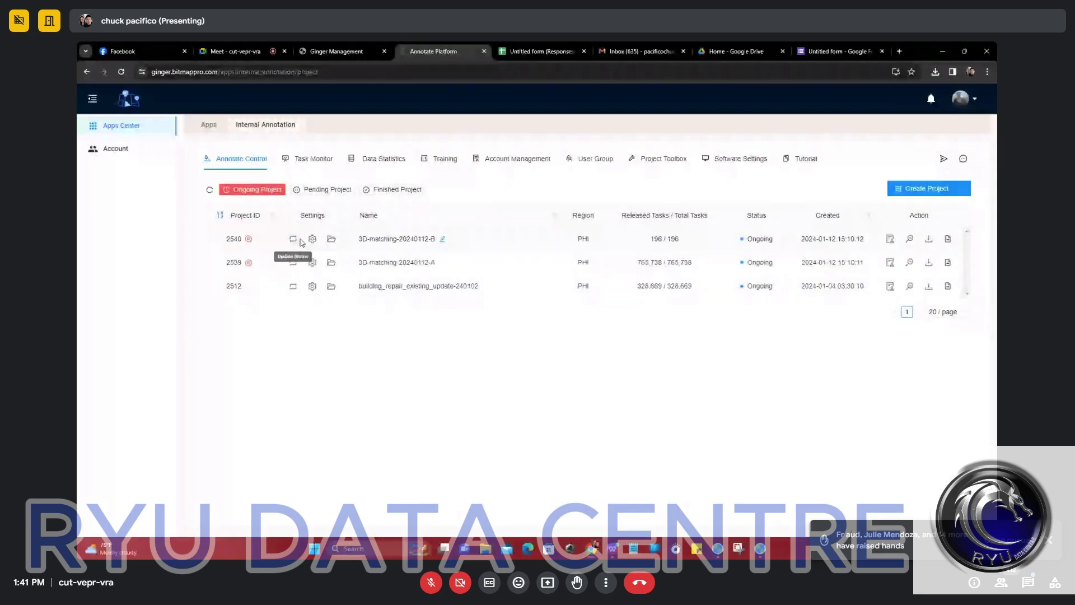
Set the pixel error in the banner of project 3D-matching-20240112-B to 1, update the project and close its settings.
{"action": "left_click", "coordinate": [297, 239]}
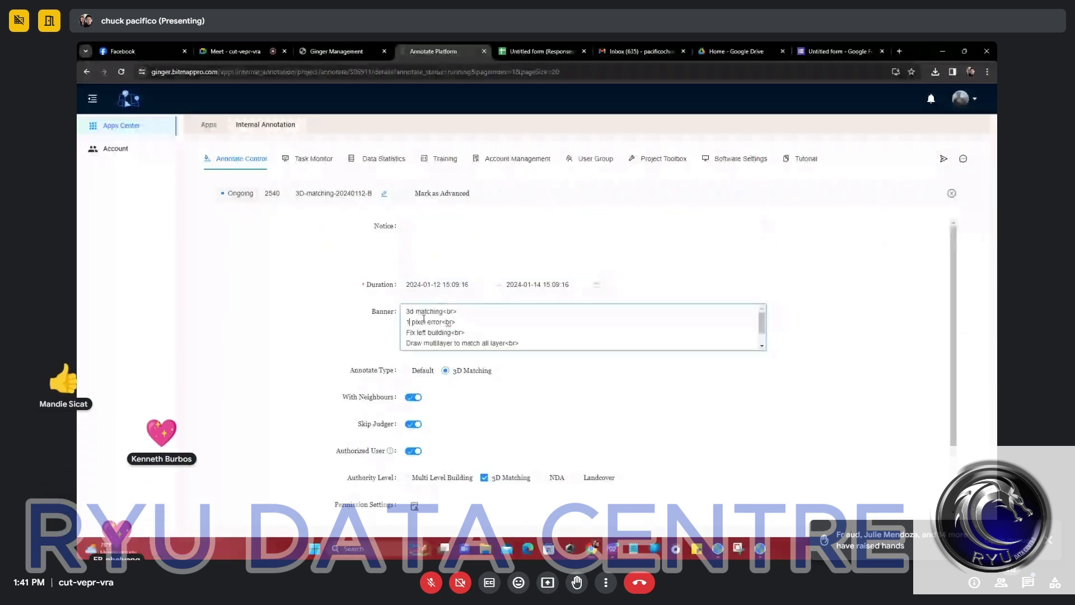
{"action": "scroll", "coordinate": [426, 322], "scroll_direction": "down", "scroll_amount": 5}
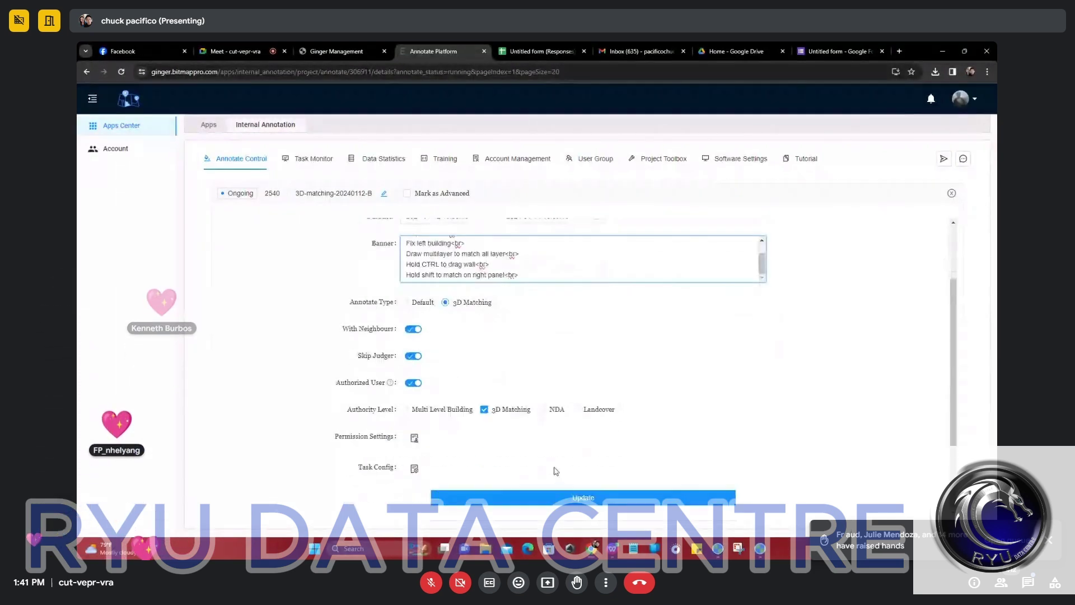
{"action": "left_click", "coordinate": [562, 497]}
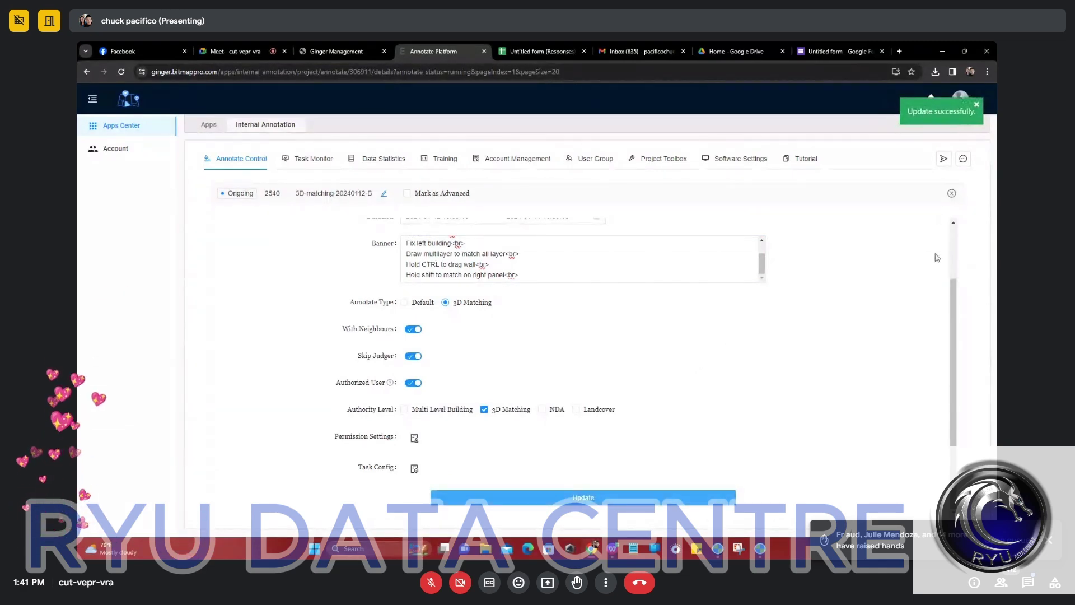
{"action": "left_click", "coordinate": [951, 193]}
Check the ginger task window, return to the Google Meet page in the browser and dismiss the raised-hands notification.
{"action": "left_click", "coordinate": [948, 52]}
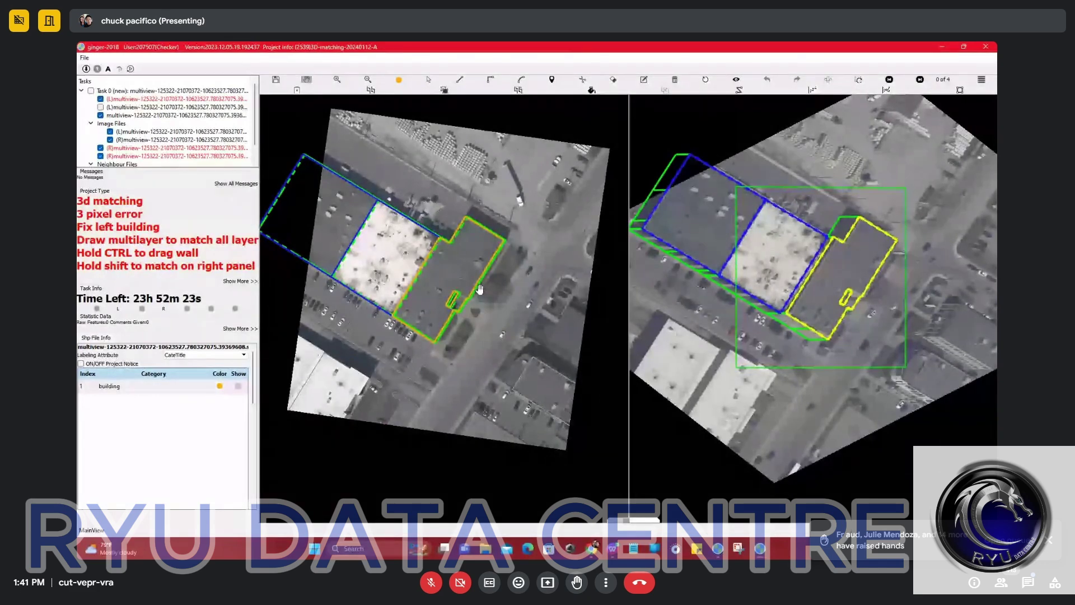
{"action": "left_click", "coordinate": [591, 548]}
{"action": "left_click", "coordinate": [542, 505]}
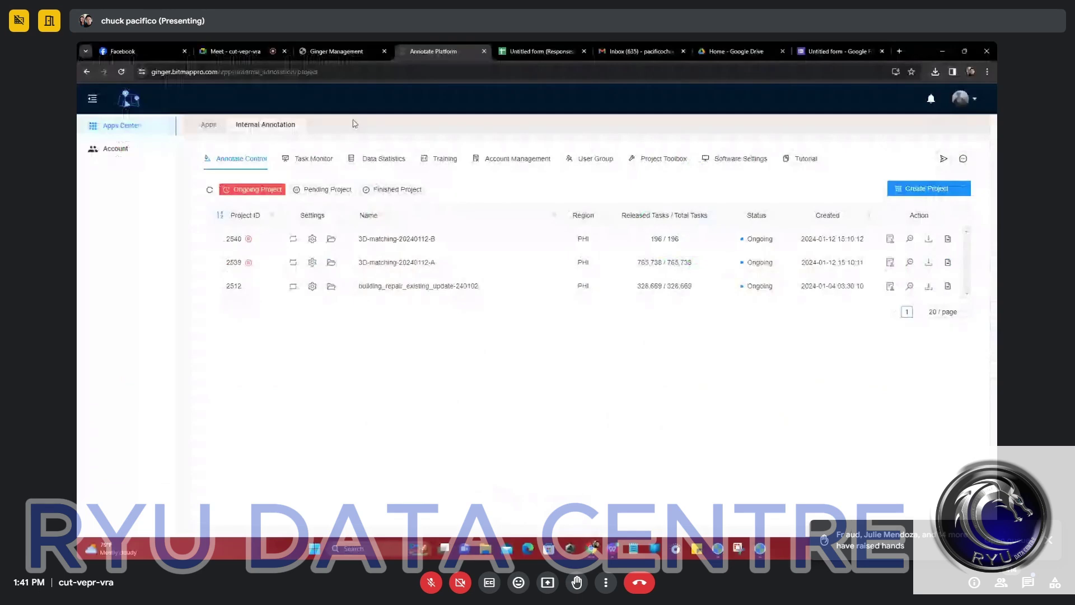
{"action": "left_click", "coordinate": [266, 47]}
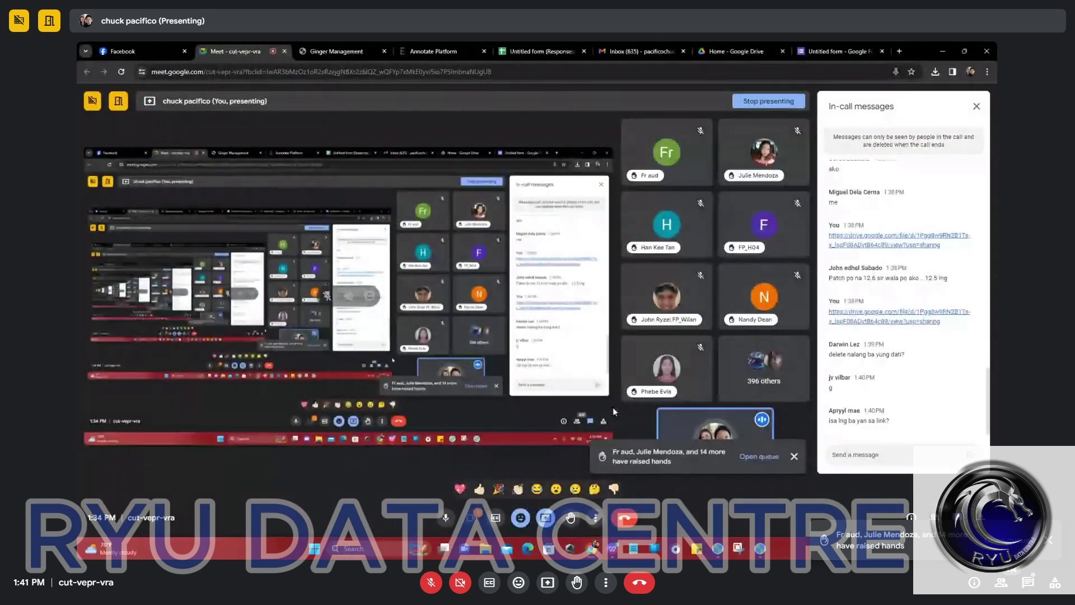
{"action": "left_click", "coordinate": [793, 457]}
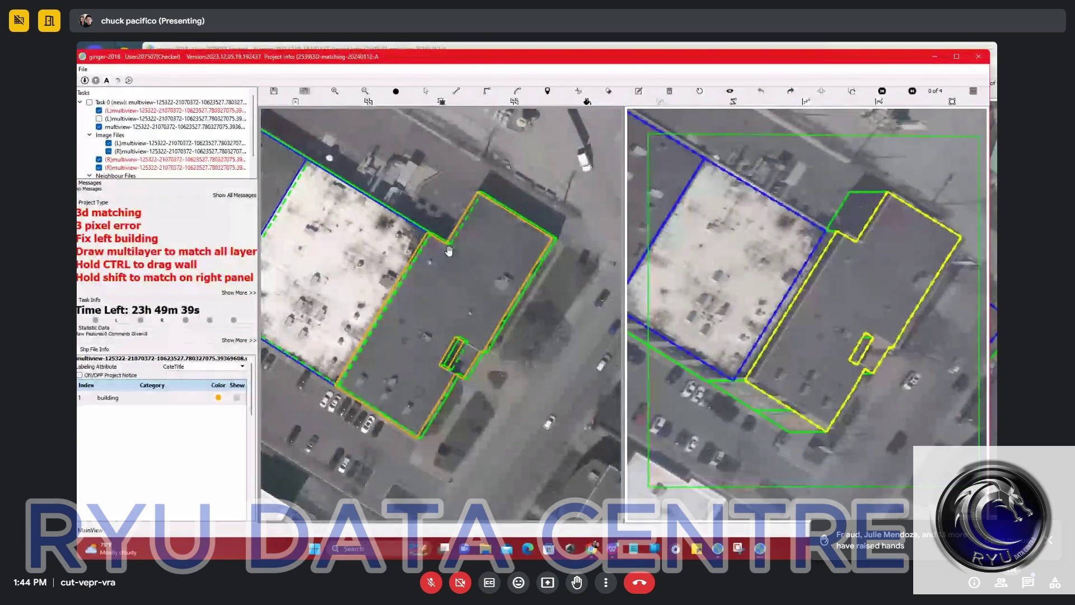
Compare the dark-roofed building's outline between the two image panels in different views, moving the ginger window aside.
{"action": "scroll", "coordinate": [887, 270], "scroll_direction": "up", "scroll_amount": 2}
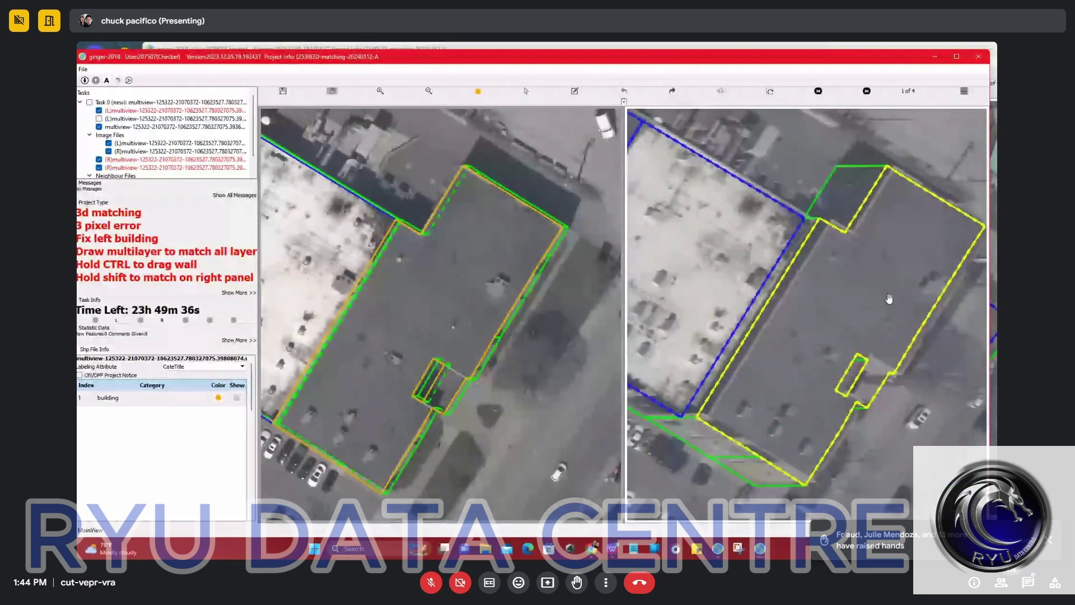
{"action": "scroll", "coordinate": [684, 176], "scroll_direction": "down", "scroll_amount": 2}
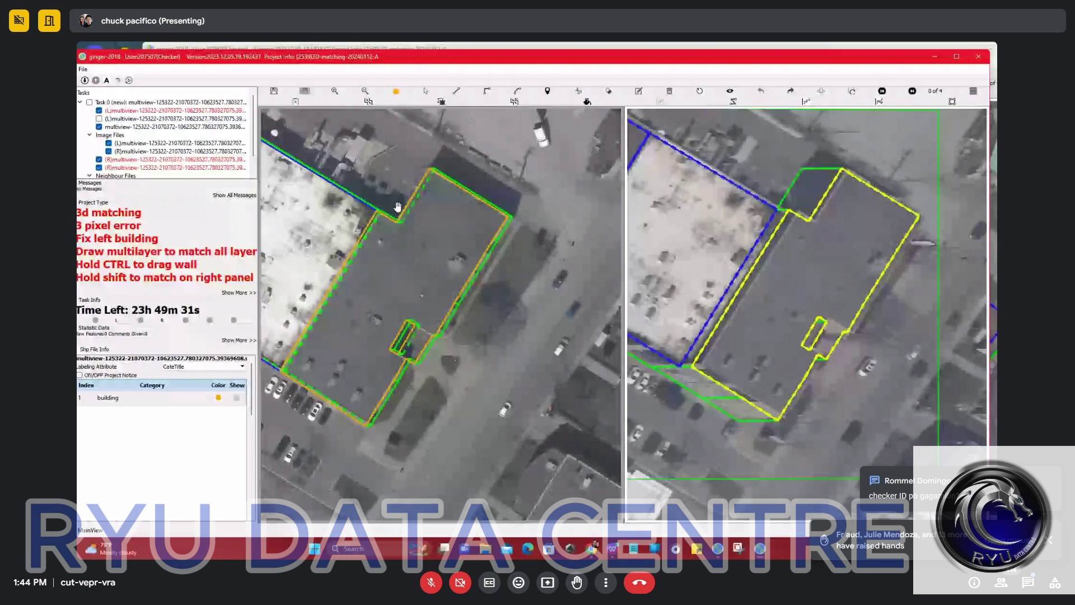
{"action": "left_click_drag", "start_coordinate": [434, 59], "coordinate": [459, 83]}
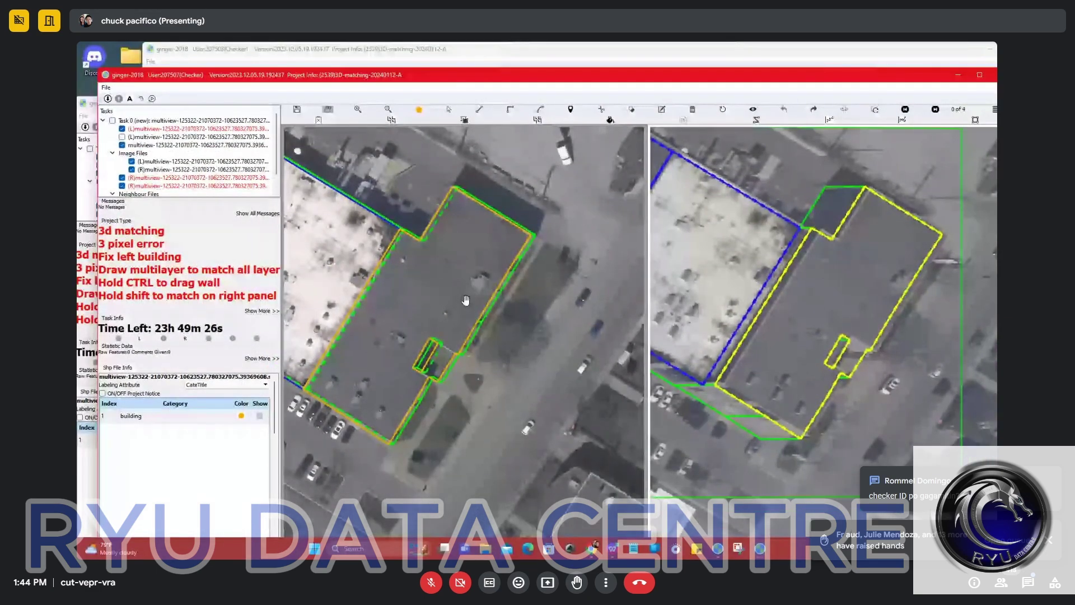
{"action": "scroll", "coordinate": [431, 247], "scroll_direction": "down", "scroll_amount": 2}
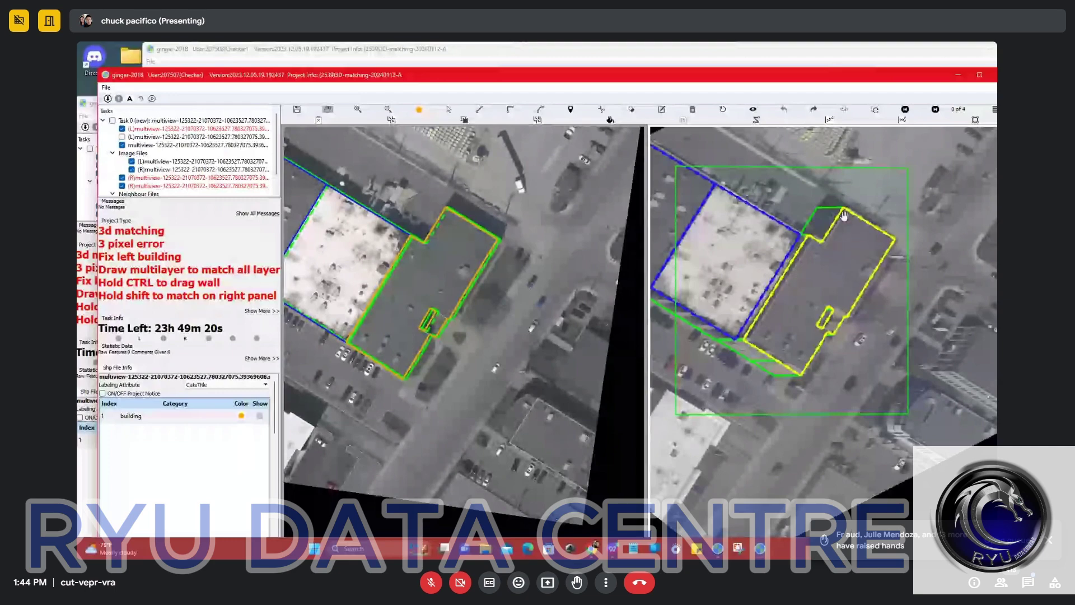
{"action": "left_click_drag", "start_coordinate": [840, 193], "coordinate": [843, 225]}
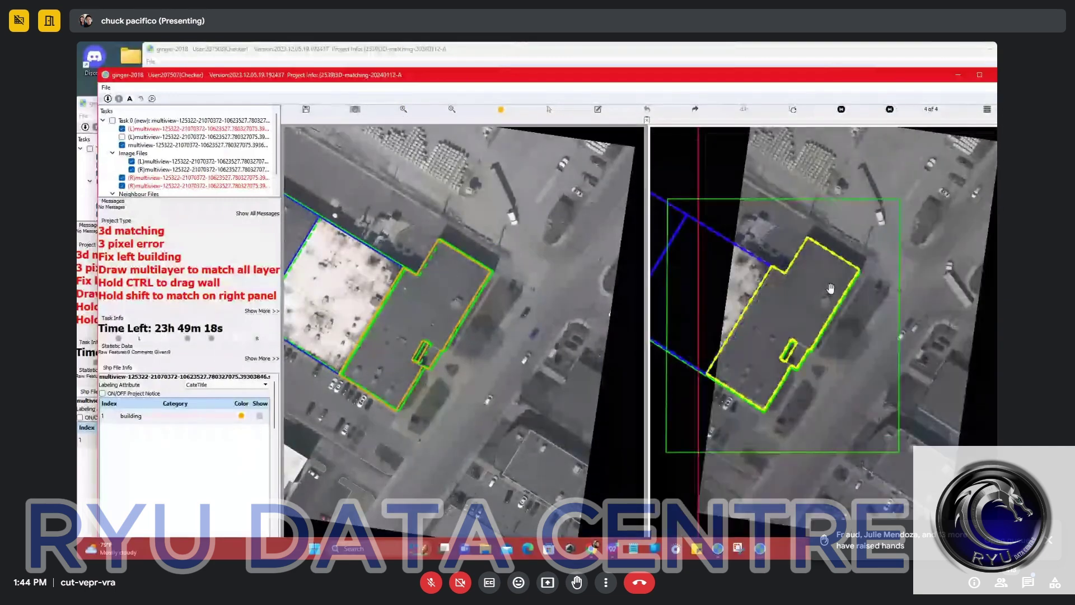
{"action": "scroll", "coordinate": [817, 297], "scroll_direction": "up", "scroll_amount": 3}
{"action": "scroll", "coordinate": [780, 331], "scroll_direction": "down", "scroll_amount": 2}
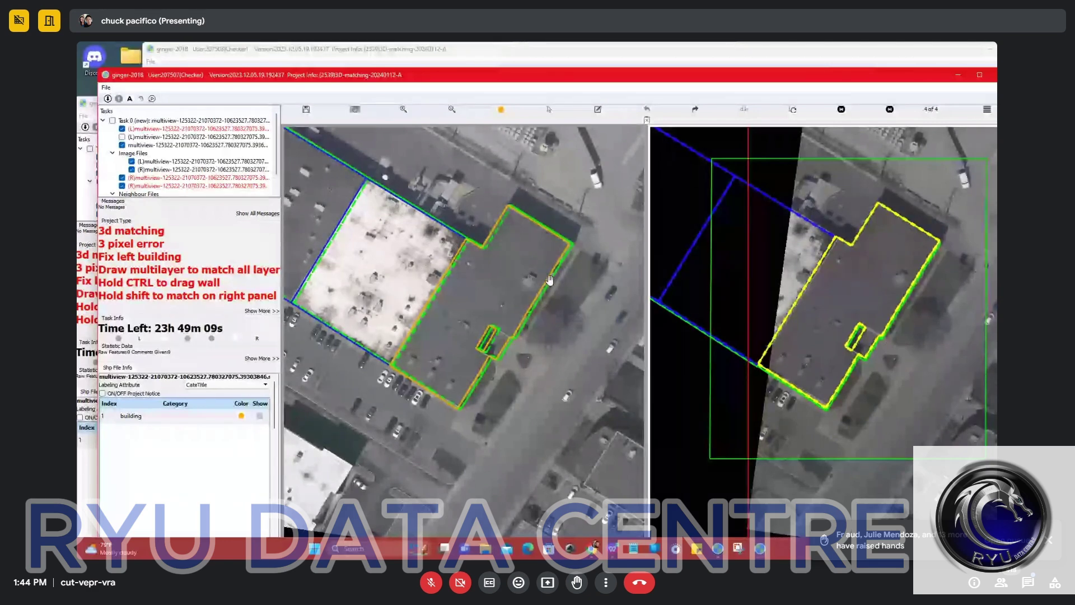
{"action": "left_click", "coordinate": [579, 178]}
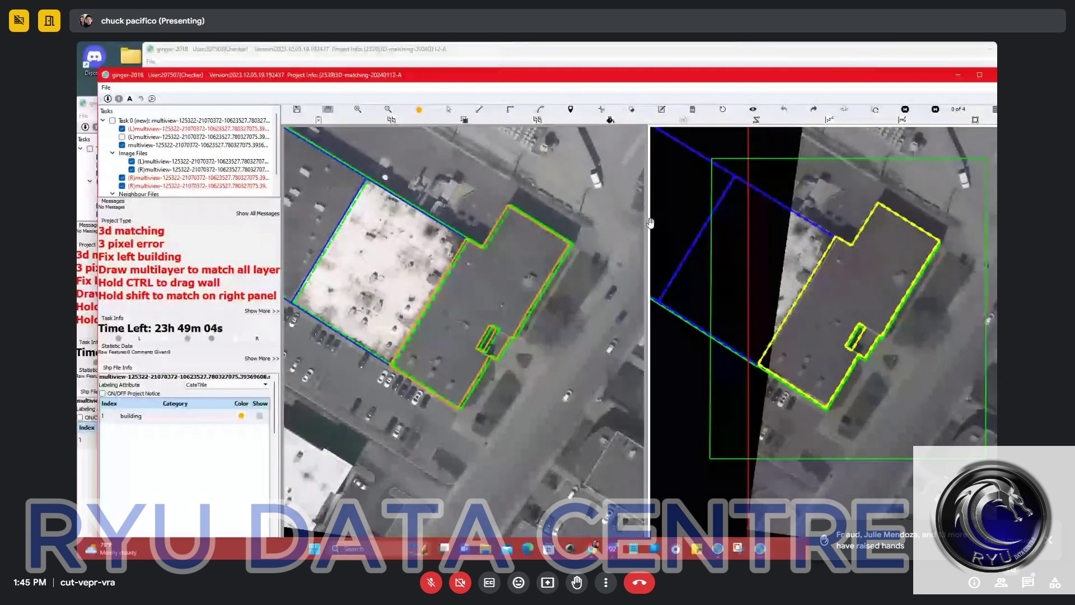
Swap the left and right images and cycle through the views to inspect the building outlines from each angle.
{"action": "left_click", "coordinate": [846, 112]}
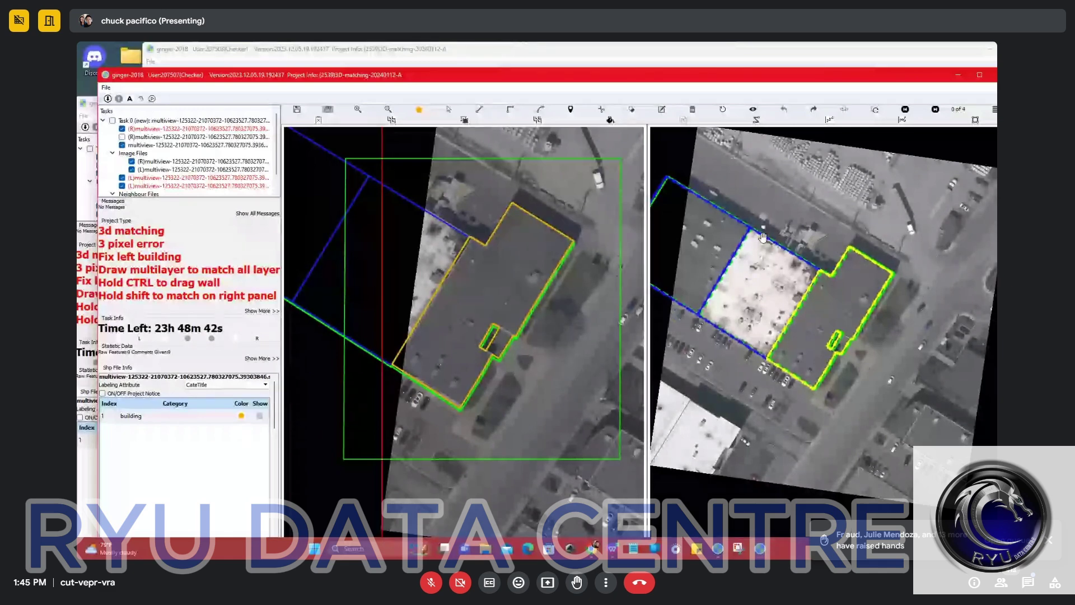
{"action": "left_click_drag", "start_coordinate": [765, 248], "coordinate": [759, 281]}
{"action": "key", "text": "Left"}
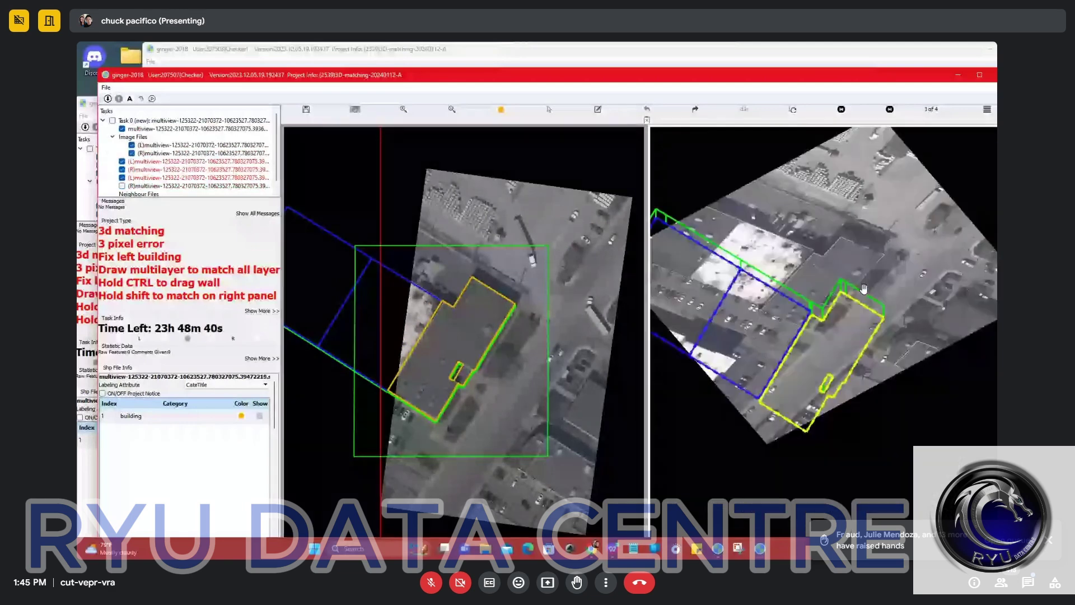
{"action": "key", "text": "Left"}
{"action": "key", "text": "Left"}
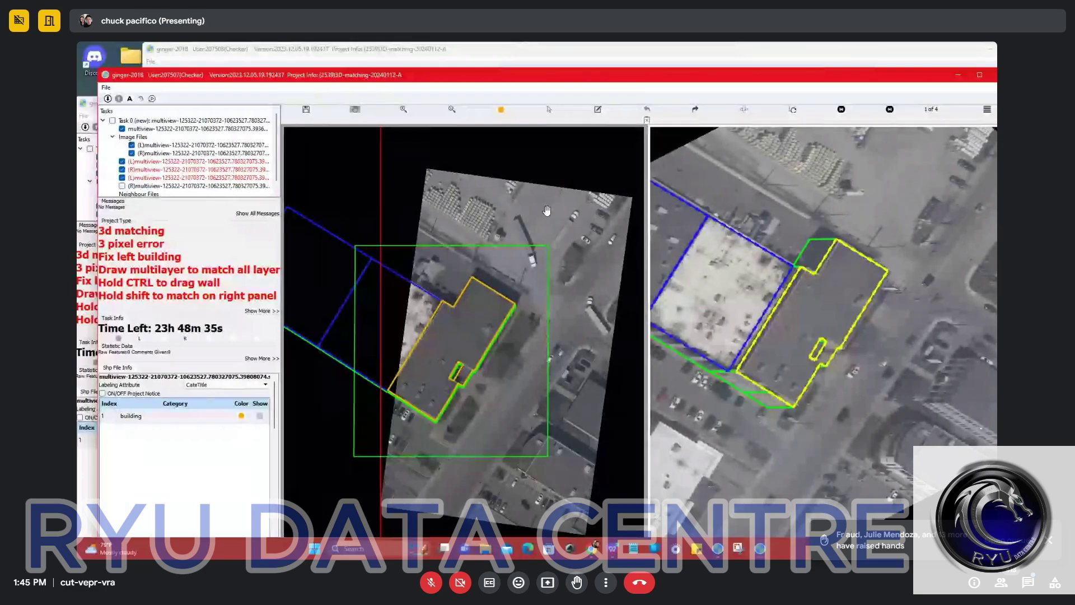
{"action": "key", "text": "Left"}
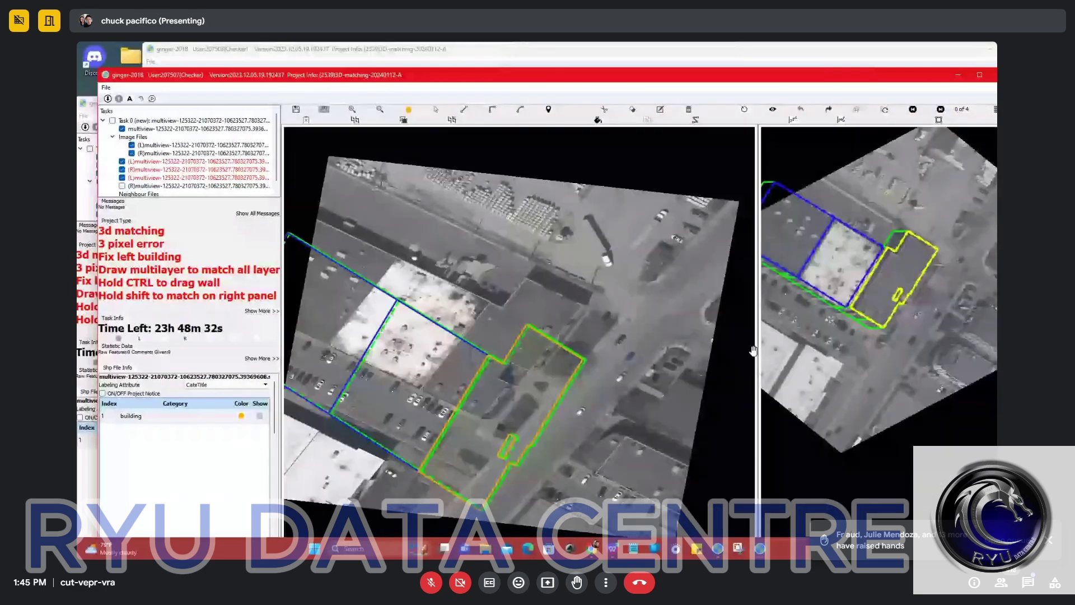
Switch to the Google Meet window to read the newest in-call messages.
{"action": "mouse_move", "coordinate": [591, 548]}
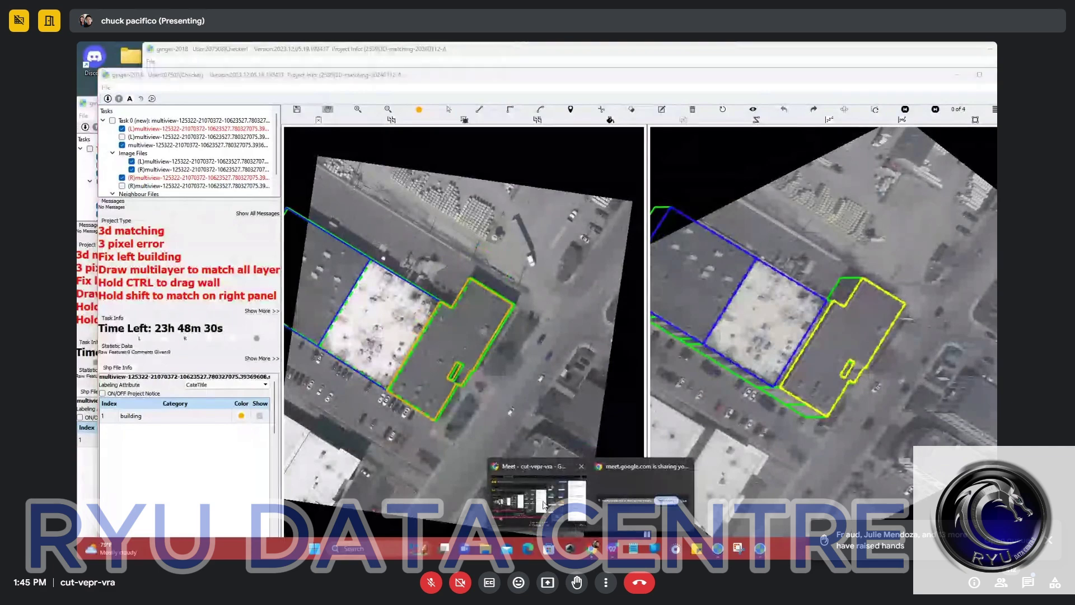
{"action": "left_click", "coordinate": [548, 483]}
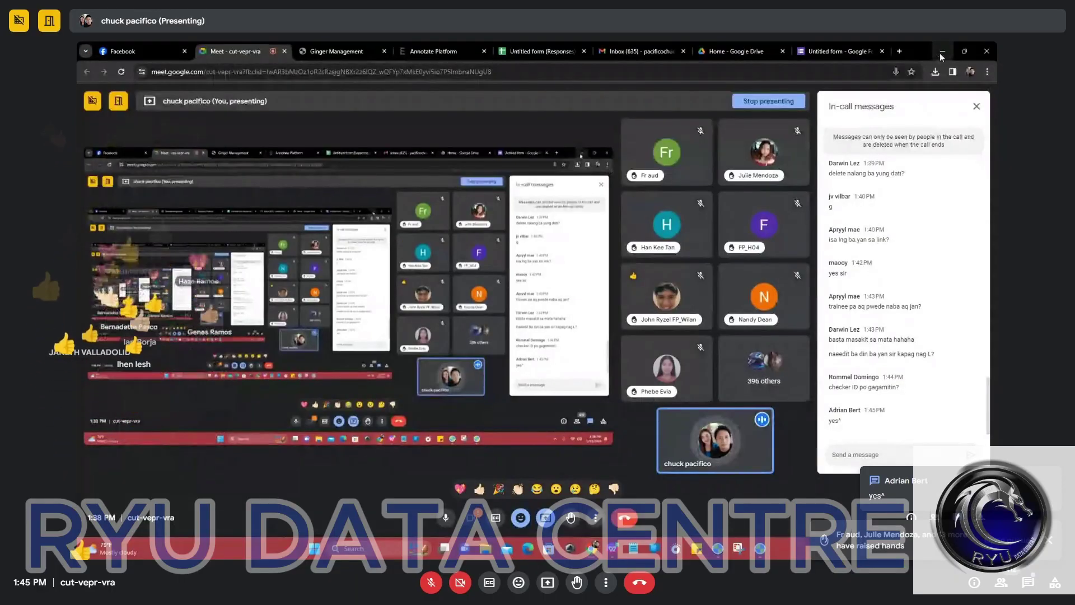
Return to ginger and move the dark-roofed building outline's corner beside the white-roofed building outward onto the shared wall line.
{"action": "scroll", "coordinate": [413, 269], "scroll_direction": "up", "scroll_amount": 2}
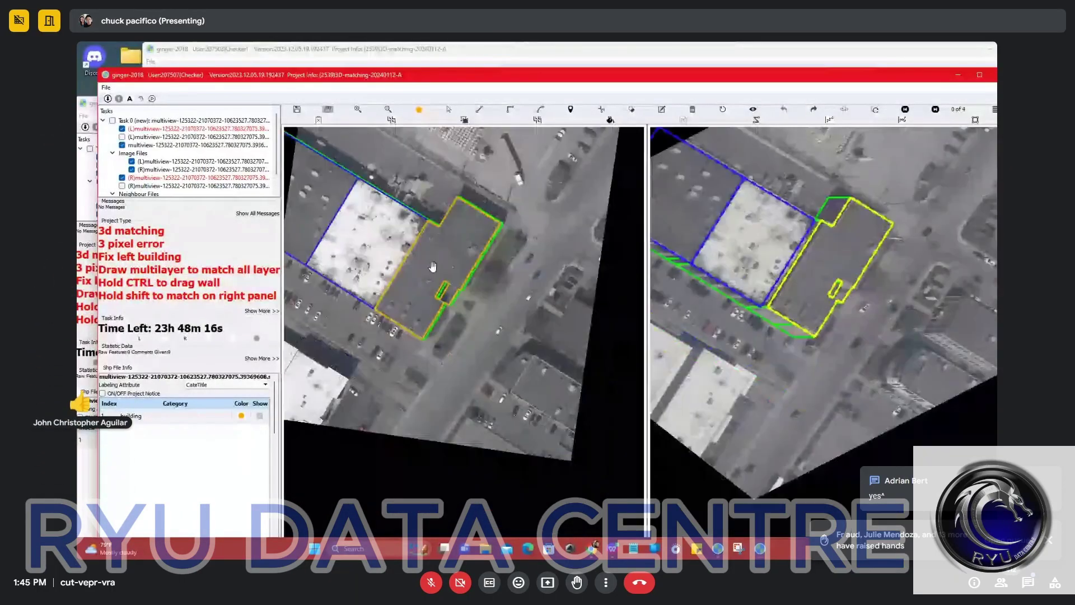
{"action": "scroll", "coordinate": [414, 269], "scroll_direction": "down", "scroll_amount": 1}
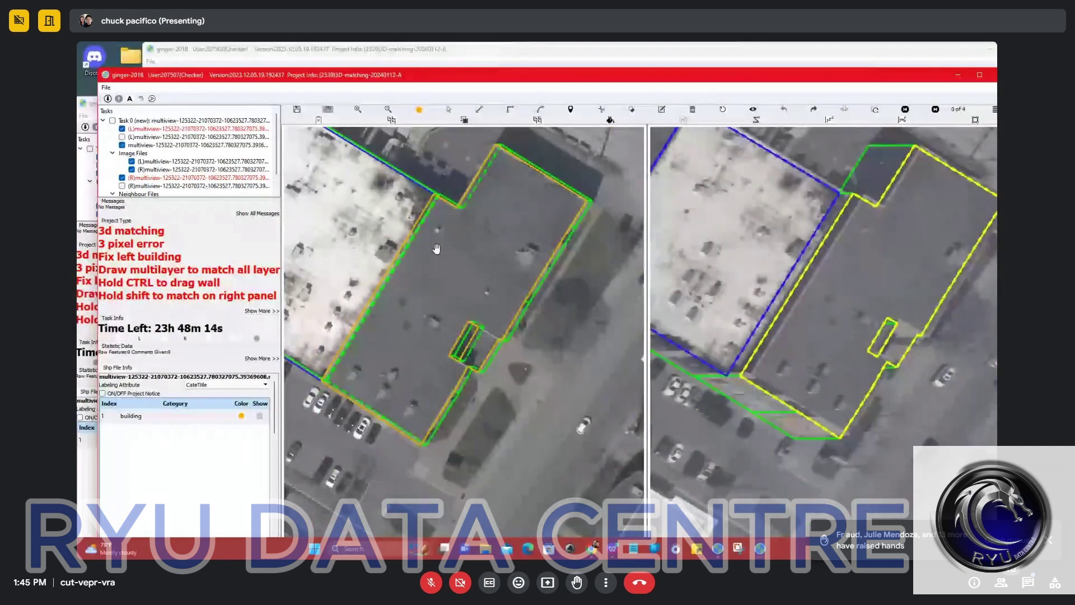
{"action": "left_click", "coordinate": [436, 248]}
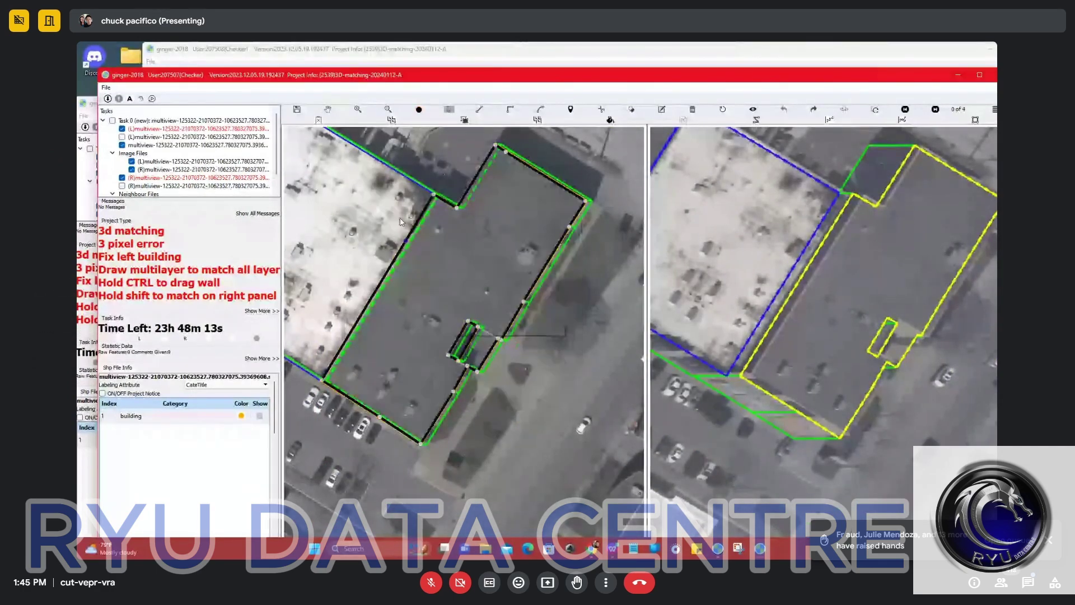
{"action": "scroll", "coordinate": [414, 202], "scroll_direction": "up", "scroll_amount": 2}
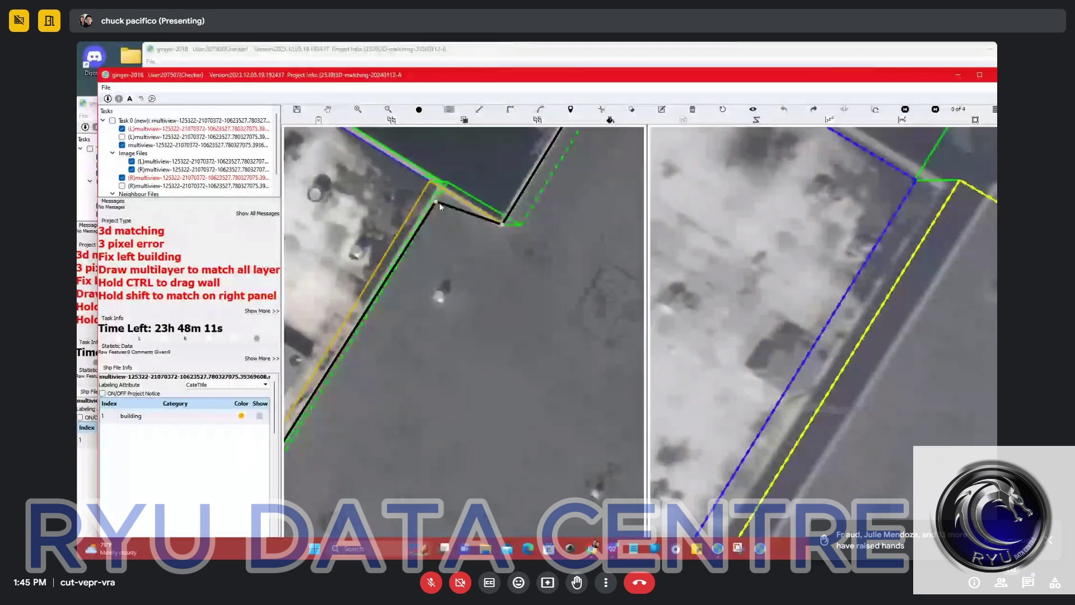
{"action": "left_click_drag", "start_coordinate": [435, 185], "coordinate": [422, 194]}
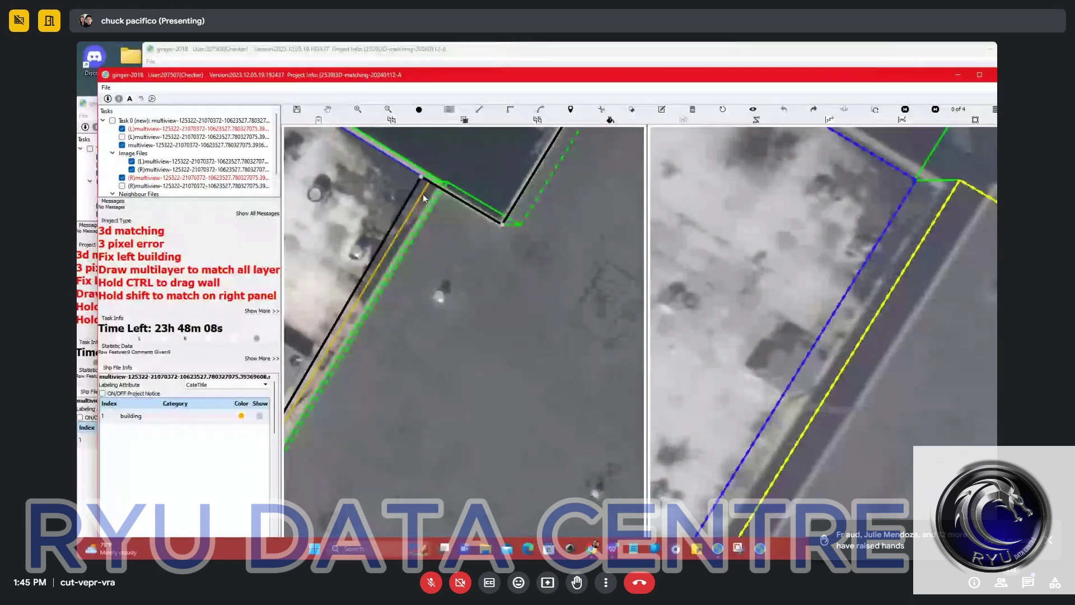
{"action": "scroll", "coordinate": [422, 194], "scroll_direction": "down", "scroll_amount": 1}
{"action": "scroll", "coordinate": [479, 312], "scroll_direction": "down", "scroll_amount": 1}
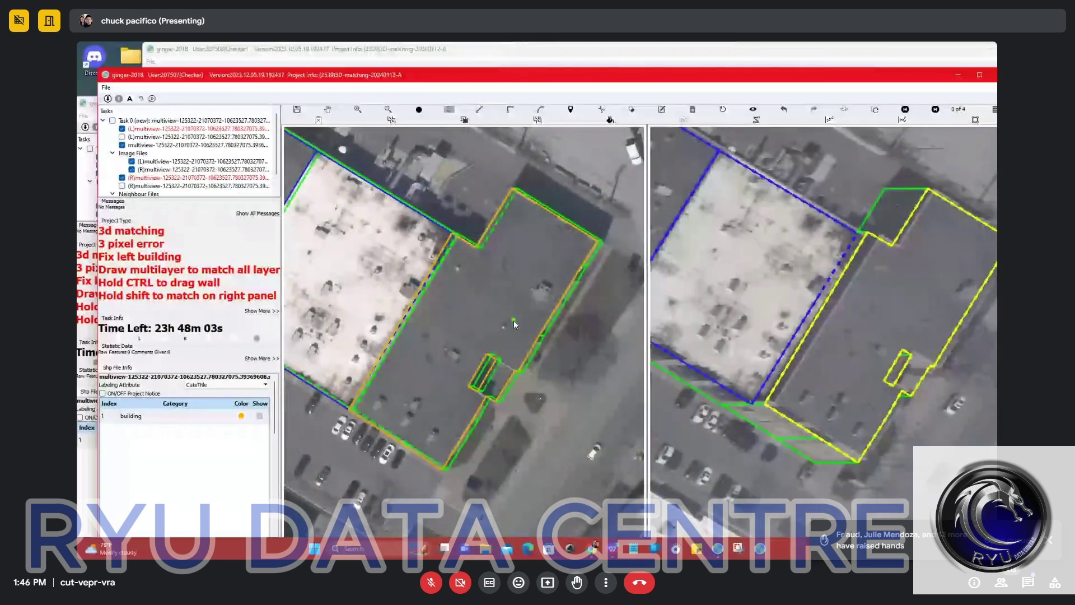
Delete the dark-roofed building's outline and redraw it along the shared wall, the parking-side edge and the street side up to the notch.
{"action": "scroll", "coordinate": [531, 258], "scroll_direction": "up", "scroll_amount": 1}
{"action": "scroll", "coordinate": [531, 258], "scroll_direction": "up", "scroll_amount": 1}
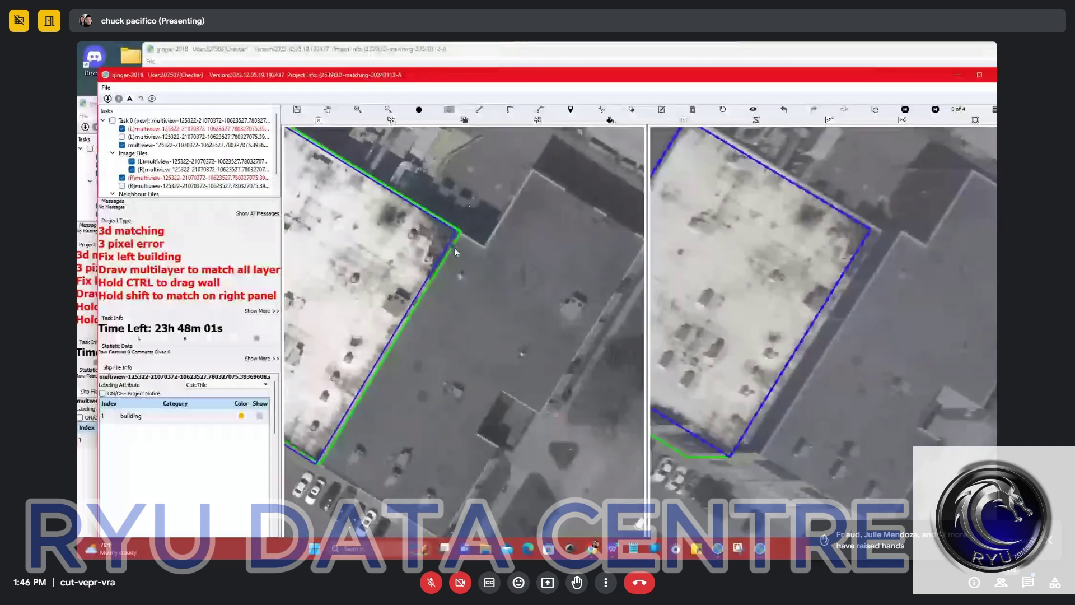
{"action": "key", "text": "d"}
{"action": "left_click", "coordinate": [455, 231]}
{"action": "left_click_drag", "start_coordinate": [455, 247], "coordinate": [513, 166]}
{"action": "left_click", "coordinate": [374, 381]}
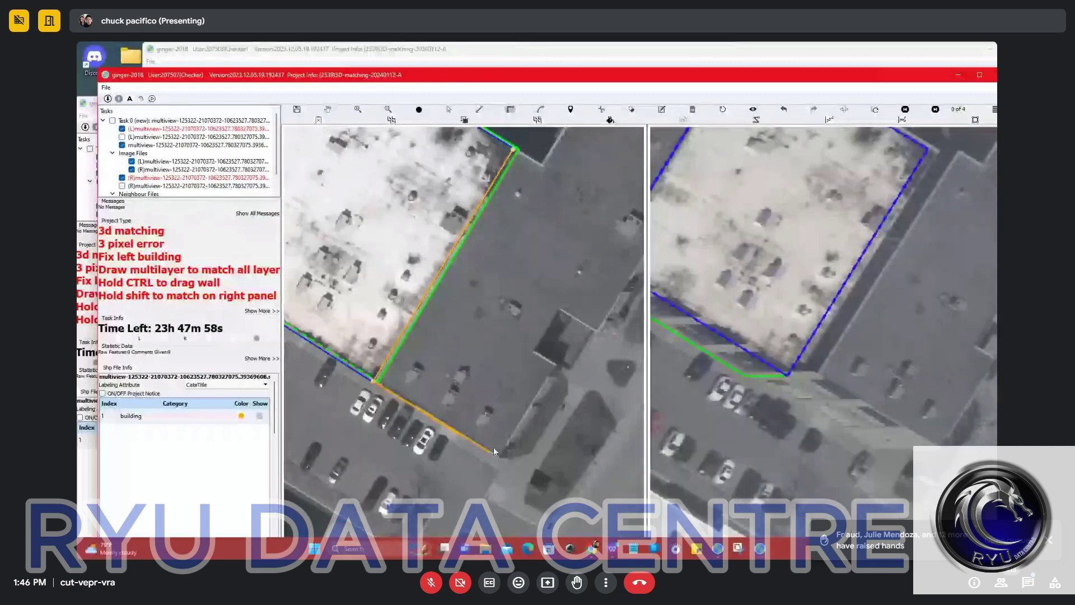
{"action": "left_click", "coordinate": [496, 454]}
{"action": "left_click", "coordinate": [551, 364]}
Trace the inner corners of the notch on the street side of the dark roof in the left image.
{"action": "scroll", "coordinate": [536, 351], "scroll_direction": "up", "scroll_amount": 2}
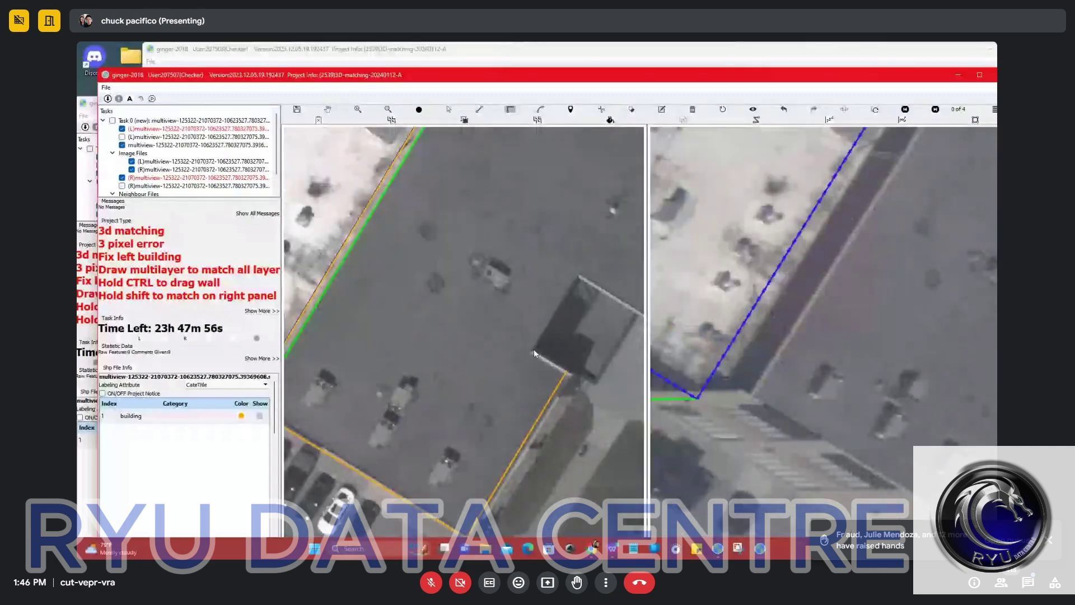
{"action": "left_click", "coordinate": [535, 350]}
{"action": "left_click", "coordinate": [580, 275]}
{"action": "left_click_drag", "start_coordinate": [627, 303], "coordinate": [462, 303]}
{"action": "left_click", "coordinate": [485, 314]}
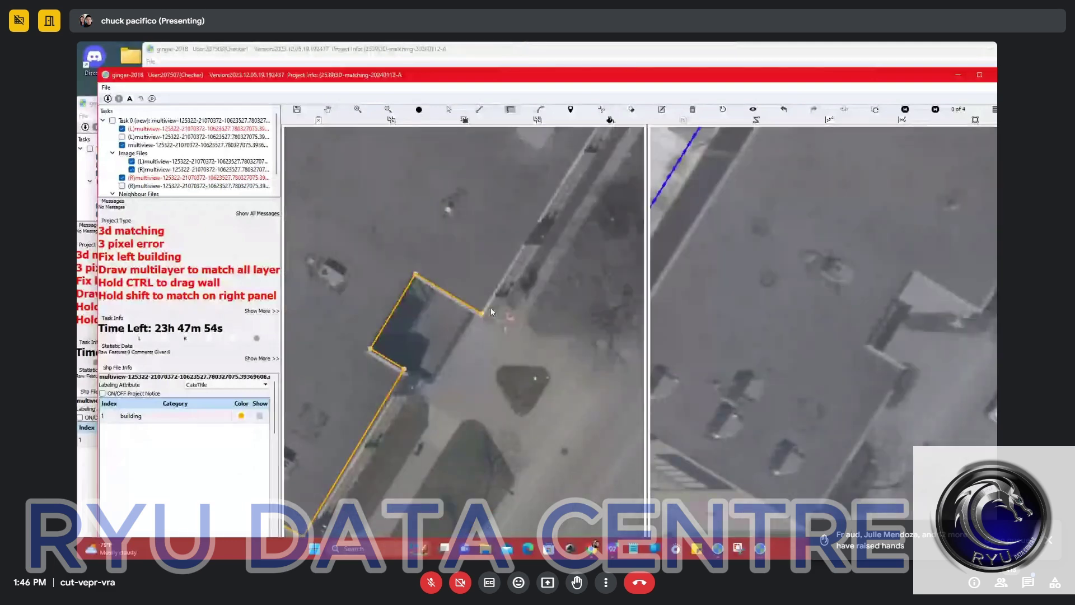
Trace the remaining street-side wall and far end of the dark roof, closing the outline at the white-roofed building's corner.
{"action": "scroll", "coordinate": [508, 273], "scroll_direction": "down", "scroll_amount": 2}
{"action": "left_click_drag", "start_coordinate": [538, 221], "coordinate": [485, 494]}
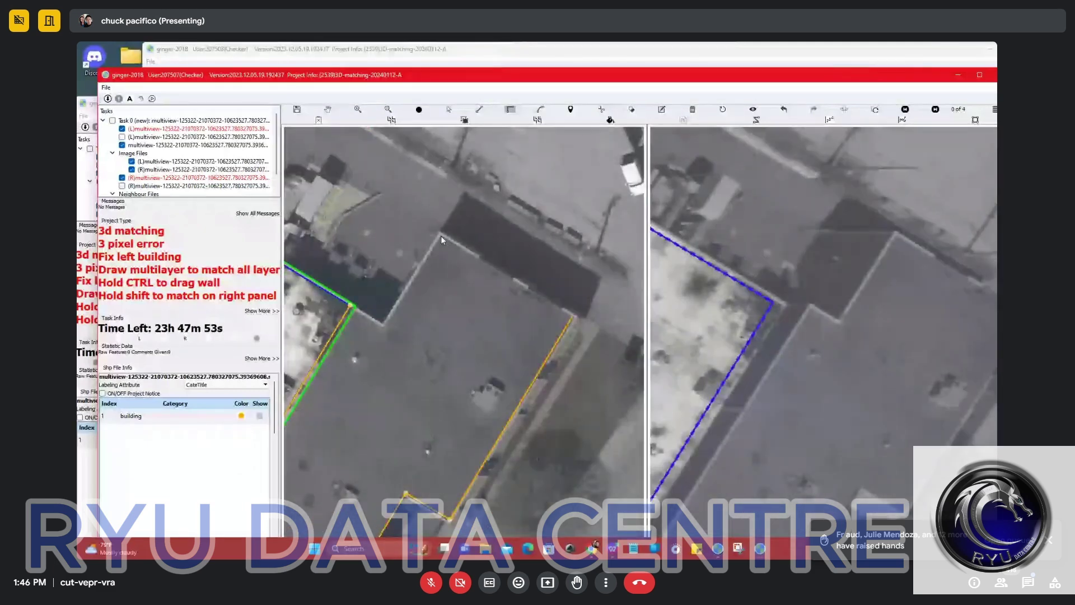
{"action": "left_click", "coordinate": [441, 232]}
{"action": "double_click", "coordinate": [349, 307]}
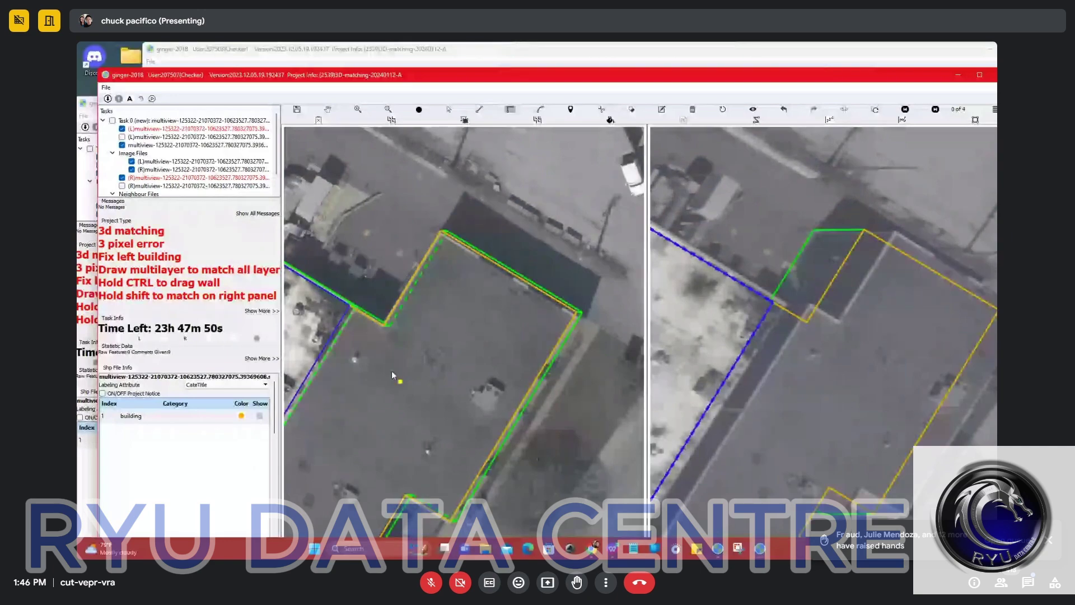
Inspect the redrawn outline against the roof edges at the notch and the street-side corner in both images.
{"action": "left_click_drag", "start_coordinate": [391, 371], "coordinate": [430, 267]}
{"action": "scroll", "coordinate": [432, 328], "scroll_direction": "up", "scroll_amount": 3}
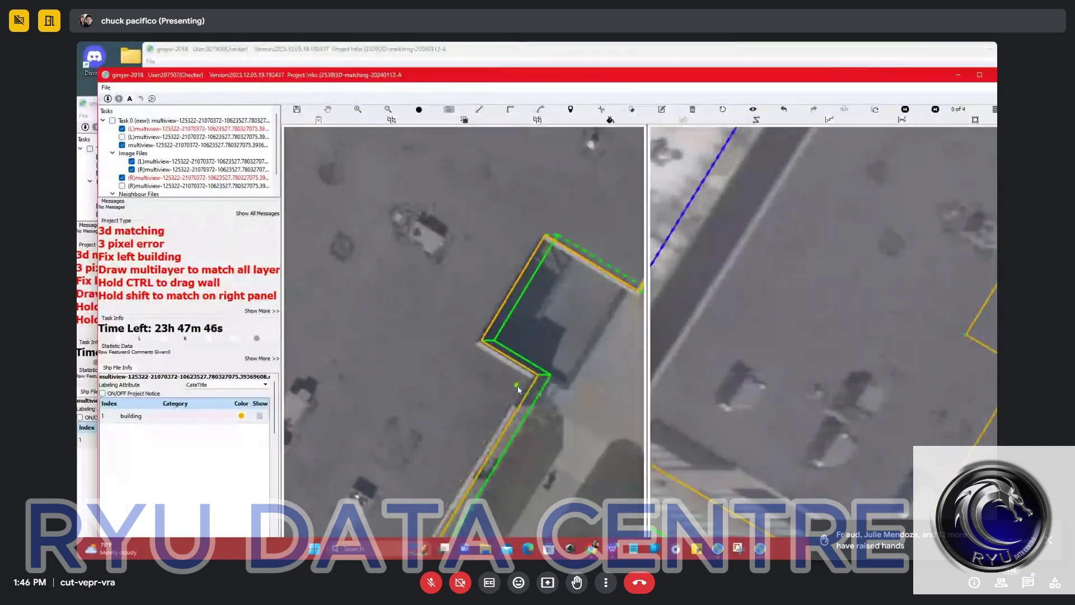
{"action": "scroll", "coordinate": [524, 387], "scroll_direction": "down", "scroll_amount": 3}
{"action": "scroll", "coordinate": [729, 353], "scroll_direction": "up", "scroll_amount": 2}
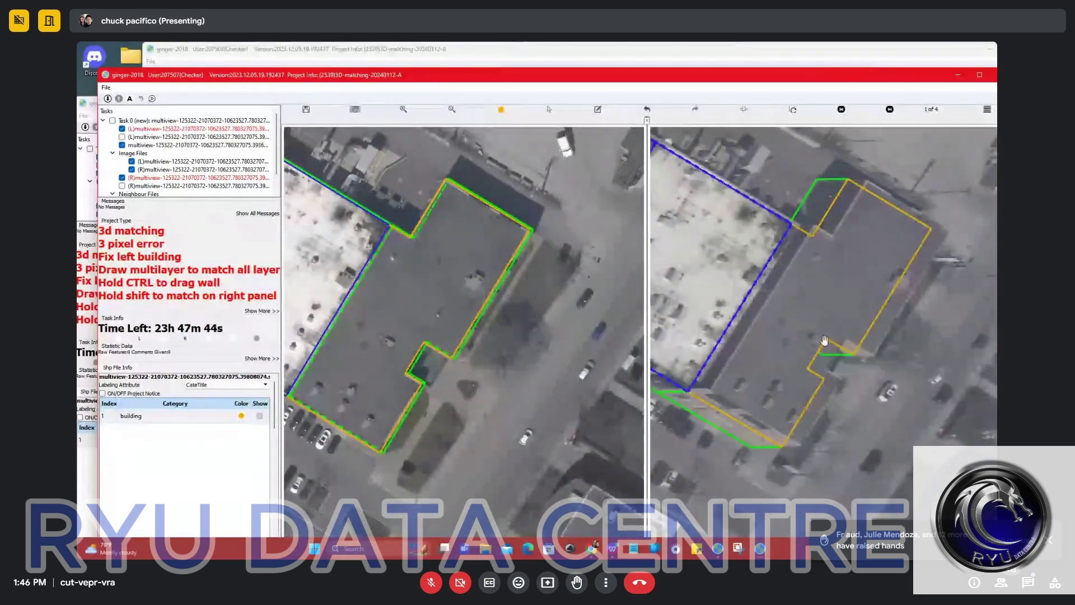
{"action": "scroll", "coordinate": [471, 264], "scroll_direction": "up", "scroll_amount": 1}
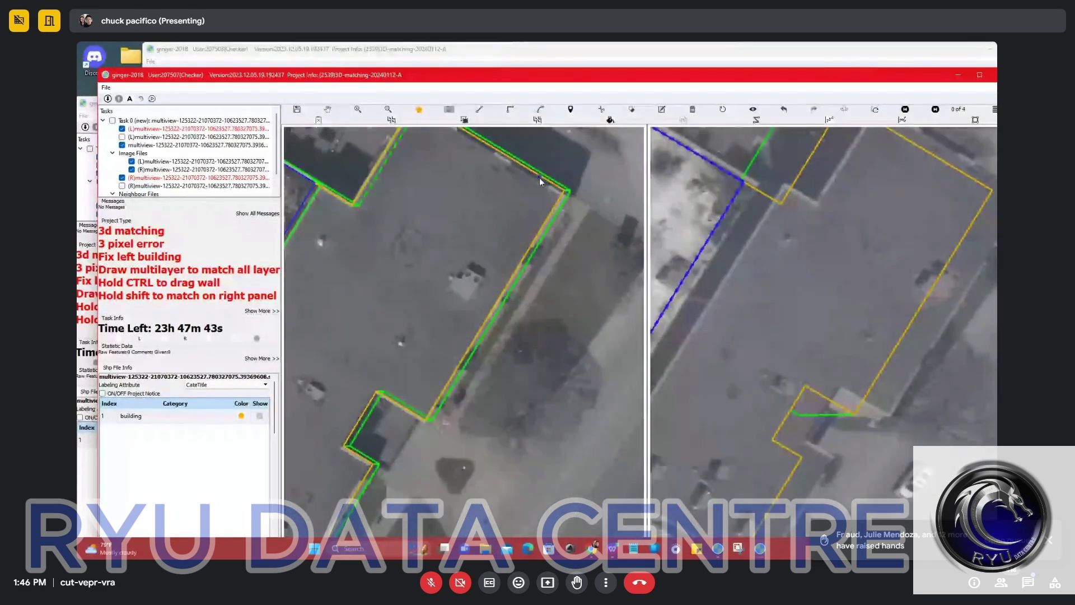
{"action": "scroll", "coordinate": [539, 177], "scroll_direction": "up", "scroll_amount": 2}
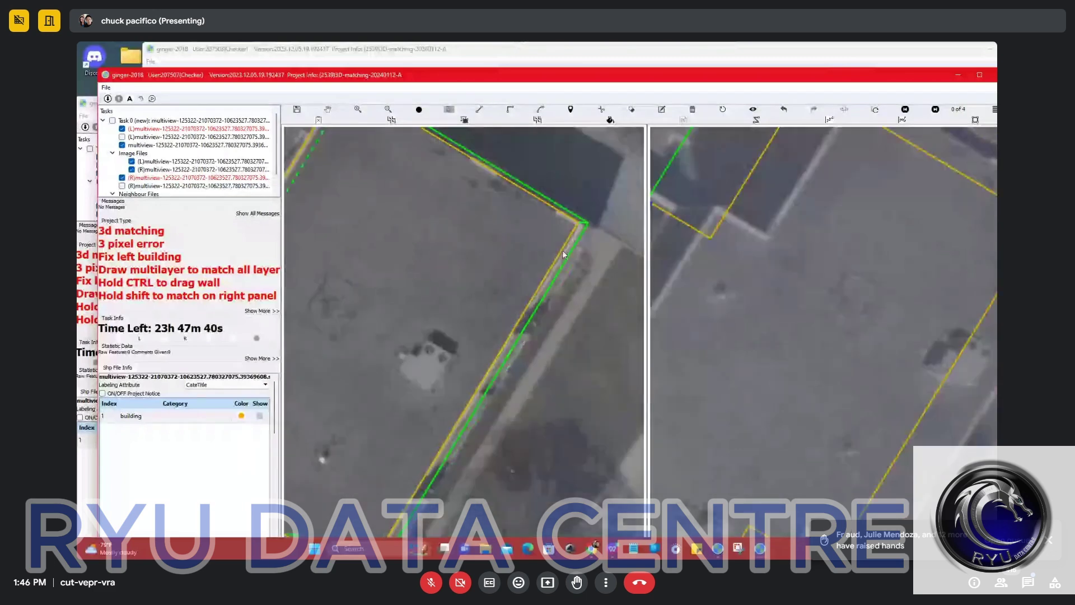
{"action": "scroll", "coordinate": [562, 249], "scroll_direction": "down", "scroll_amount": 3}
Select the redrawn building outline and shift its match in the right image onto the dark roof's edges.
{"action": "left_click", "coordinate": [526, 310]}
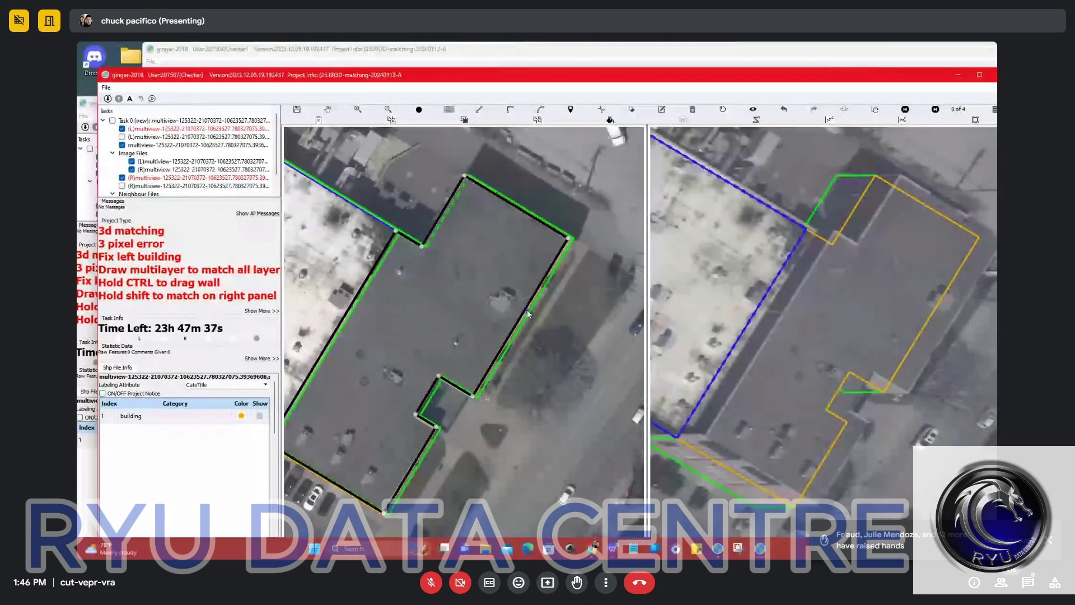
{"action": "left_click", "coordinate": [527, 310], "text": "shift"}
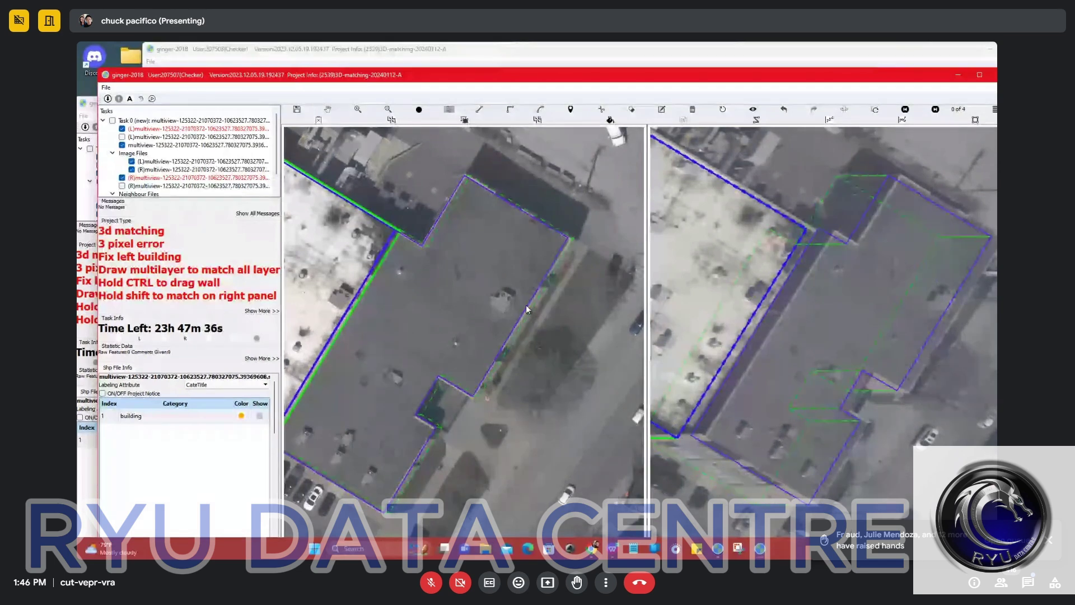
{"action": "scroll", "coordinate": [526, 306], "scroll_direction": "up", "scroll_amount": 5}
{"action": "left_click", "coordinate": [525, 303]}
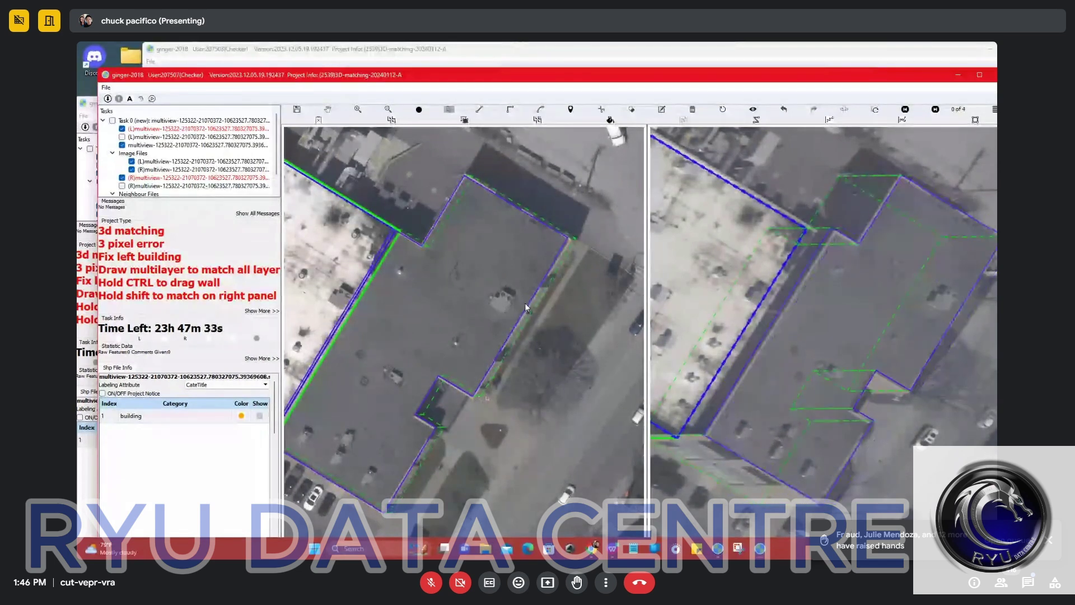
Compare the dark-roofed and white-roofed building outlines across both images and alternate views to check how they match.
{"action": "scroll", "coordinate": [463, 318], "scroll_direction": "down", "scroll_amount": 3}
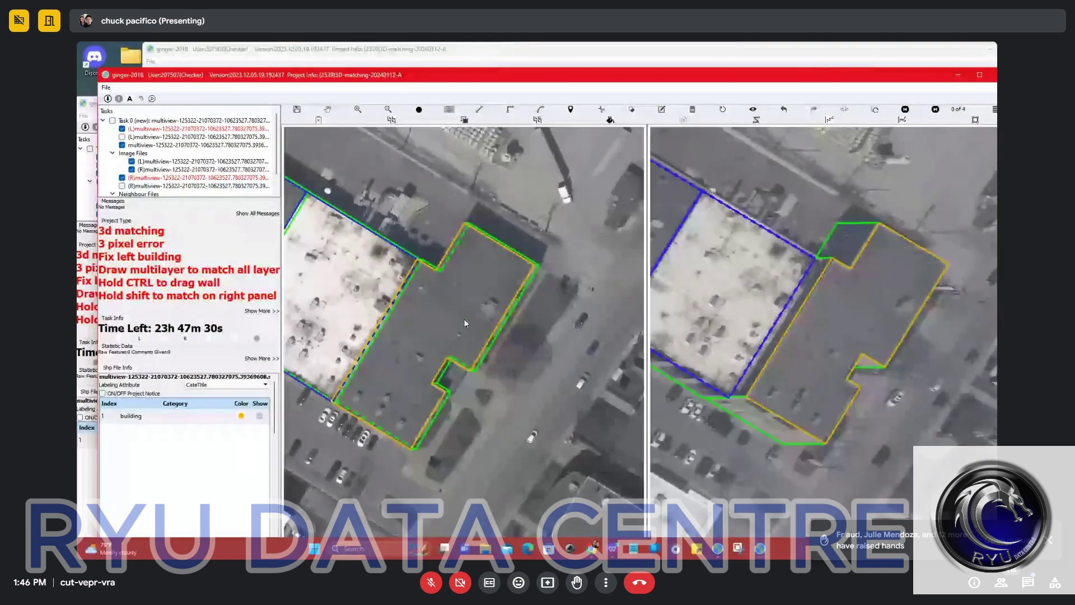
{"action": "left_click_drag", "start_coordinate": [464, 318], "coordinate": [571, 289]}
{"action": "scroll", "coordinate": [498, 257], "scroll_direction": "up", "scroll_amount": 2}
{"action": "left_click_drag", "start_coordinate": [498, 258], "coordinate": [519, 311]}
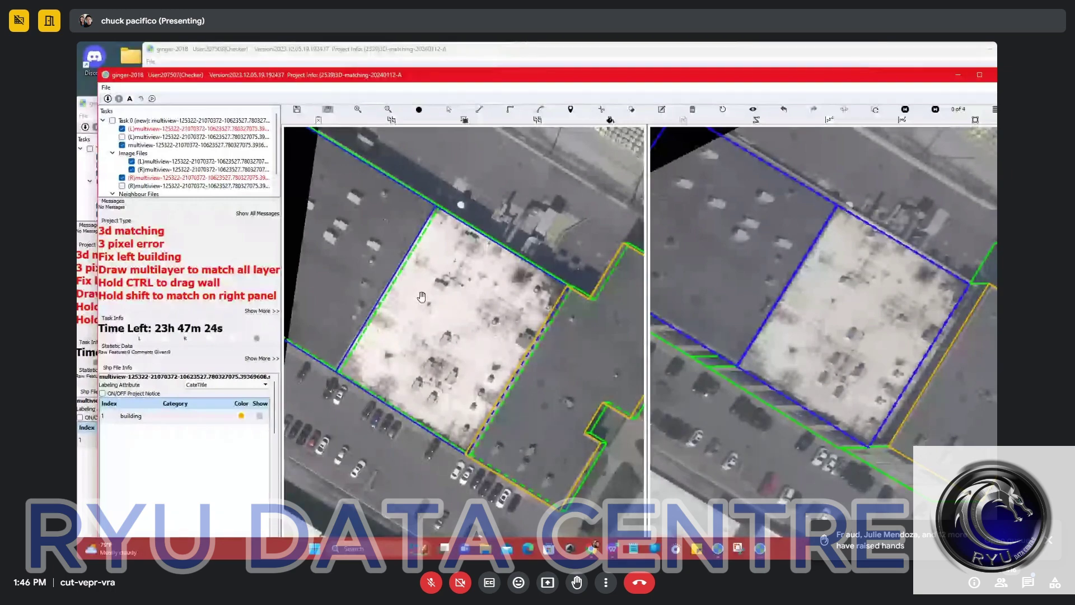
{"action": "left_click_drag", "start_coordinate": [985, 253], "coordinate": [842, 265]}
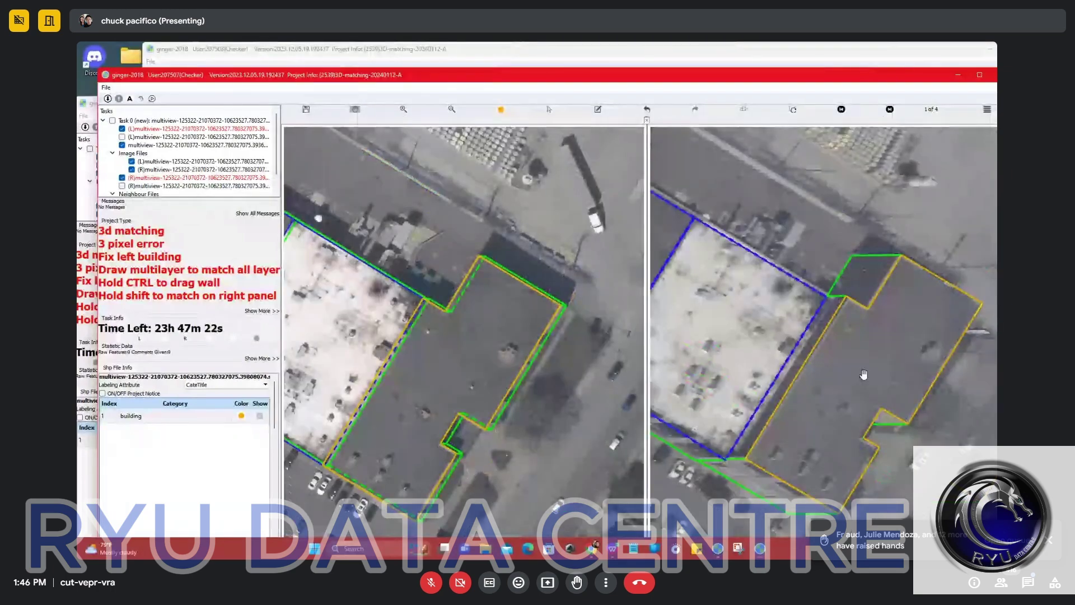
{"action": "left_click", "coordinate": [365, 298]}
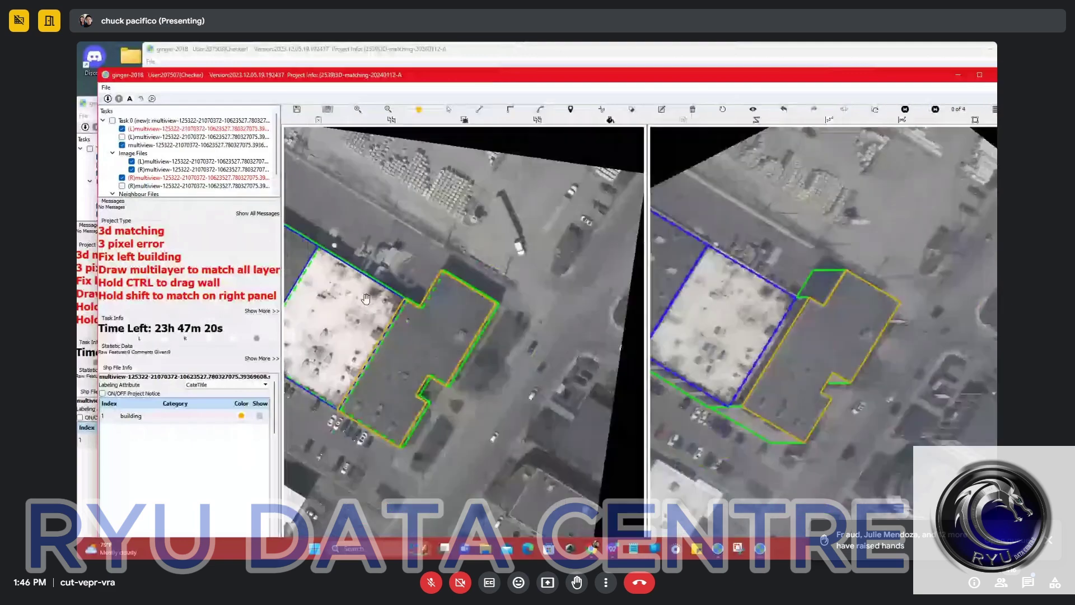
{"action": "scroll", "coordinate": [393, 315], "scroll_direction": "down", "scroll_amount": 2}
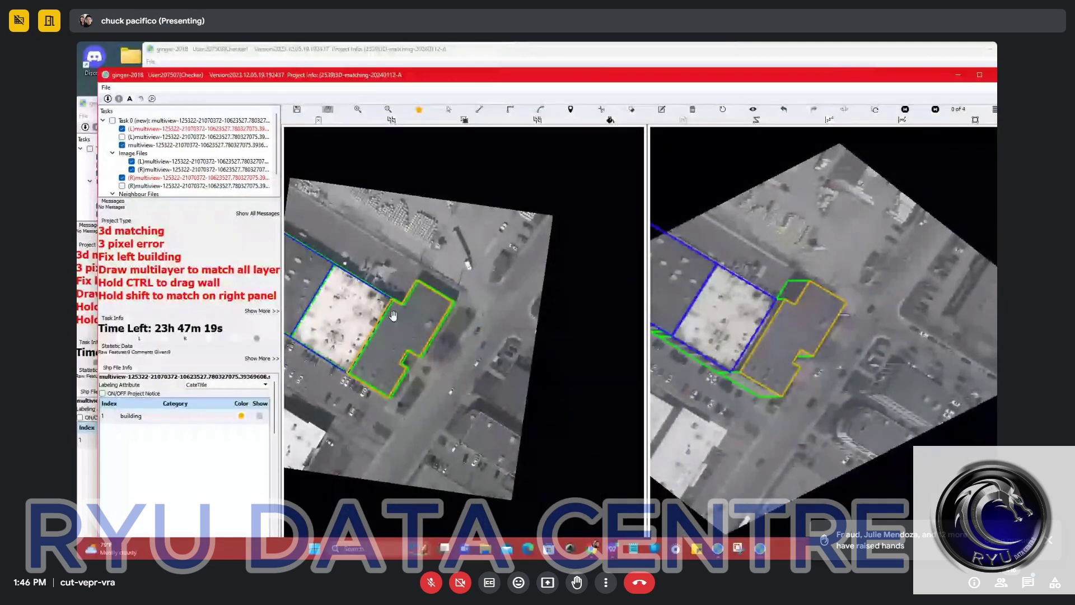
{"action": "mouse_move", "coordinate": [591, 550]}
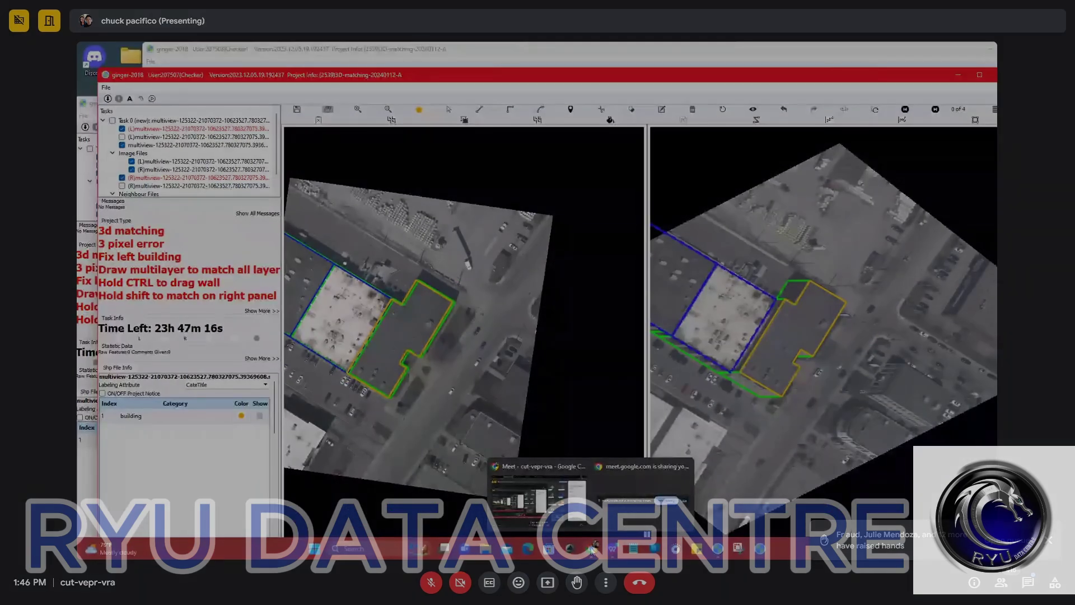